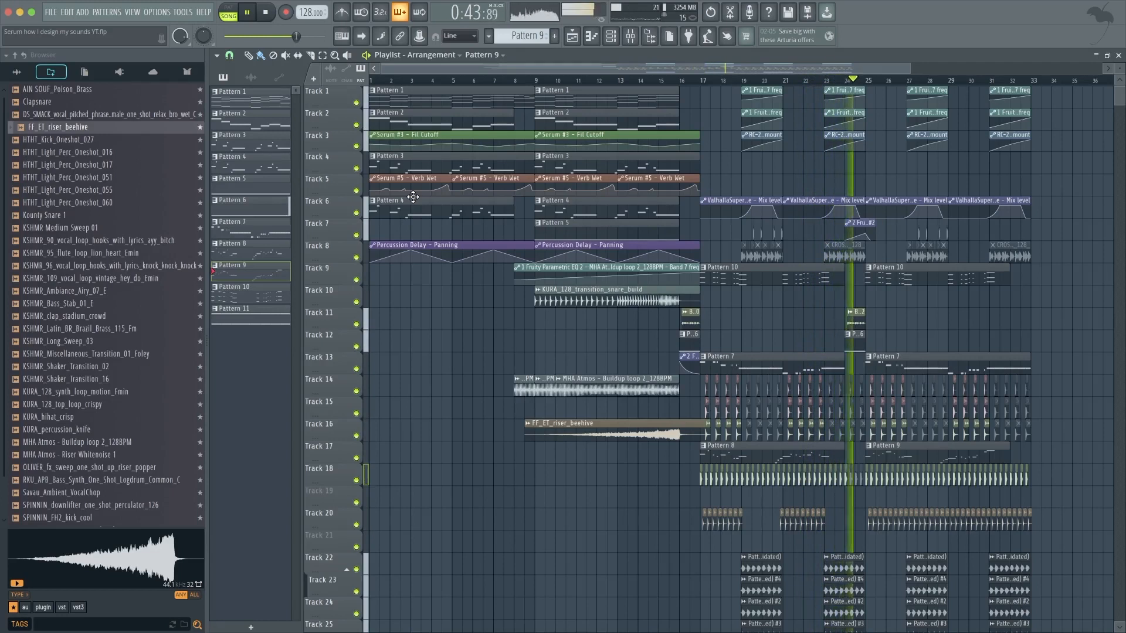
Save the project and open the Channel rack over the playlist.
{"action": "key", "text": "ctrl+s"}
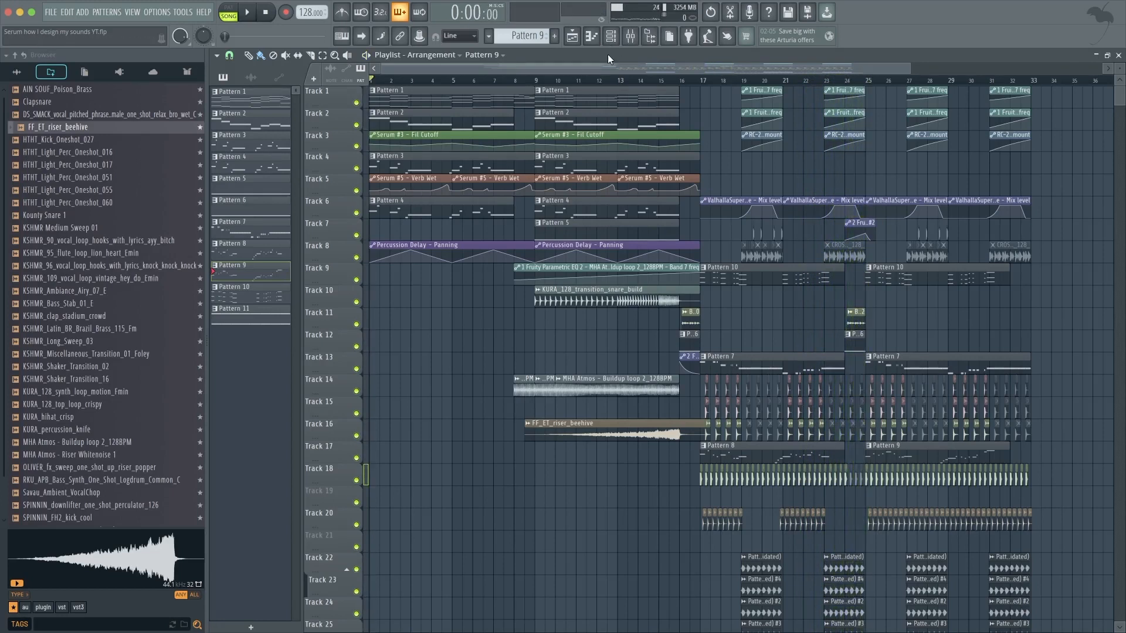
{"action": "scroll", "coordinate": [535, 296], "scroll_direction": "up", "scroll_amount": 1}
{"action": "left_click_drag", "start_coordinate": [580, 322], "coordinate": [533, 238]}
{"action": "left_click_drag", "start_coordinate": [452, 208], "coordinate": [591, 387]}
{"action": "left_click", "coordinate": [611, 401], "text": "super"}
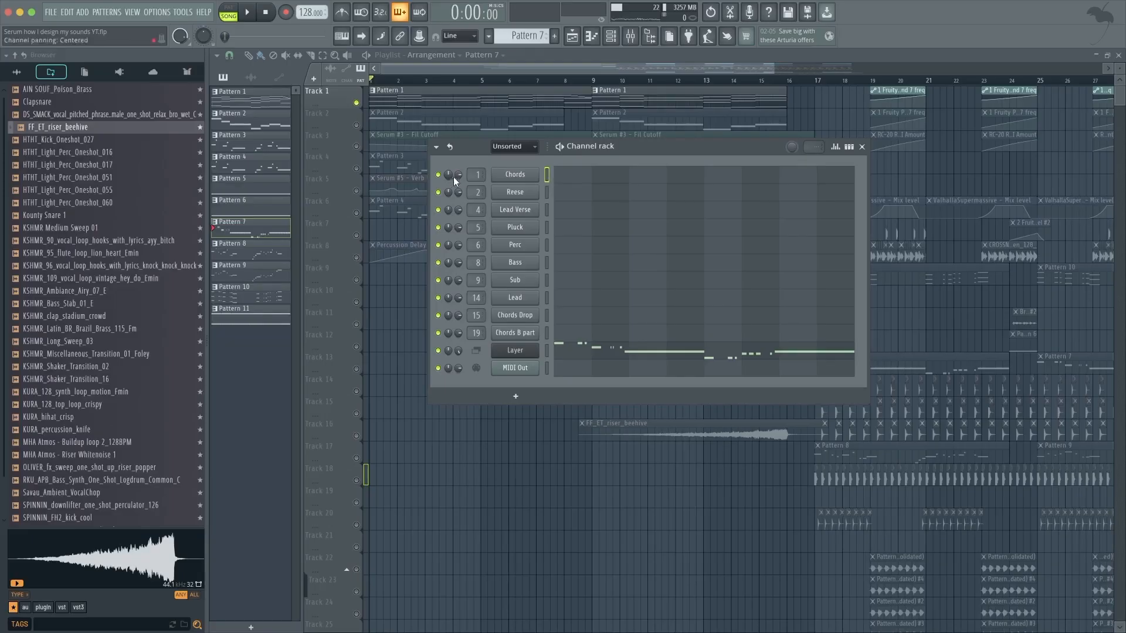
{"action": "left_click_drag", "start_coordinate": [597, 150], "coordinate": [592, 150]}
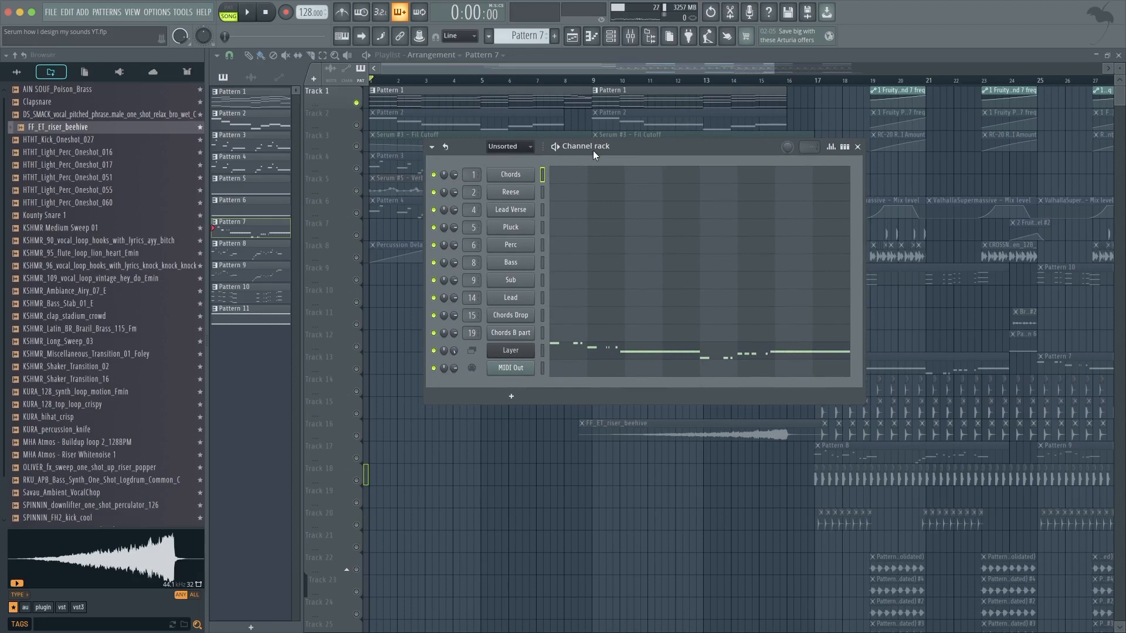
Open the Chords Serum instance and examine its oscillator and filter settings.
{"action": "left_click", "coordinate": [525, 176]}
{"action": "left_click_drag", "start_coordinate": [498, 159], "coordinate": [465, 125]}
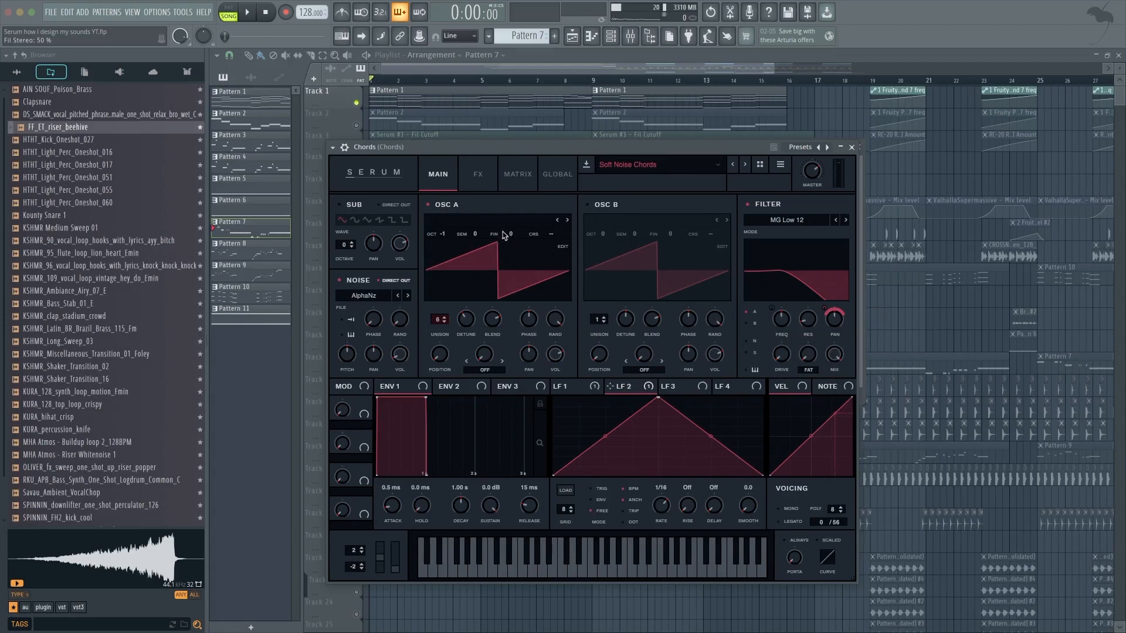
{"action": "left_click", "coordinate": [485, 184]}
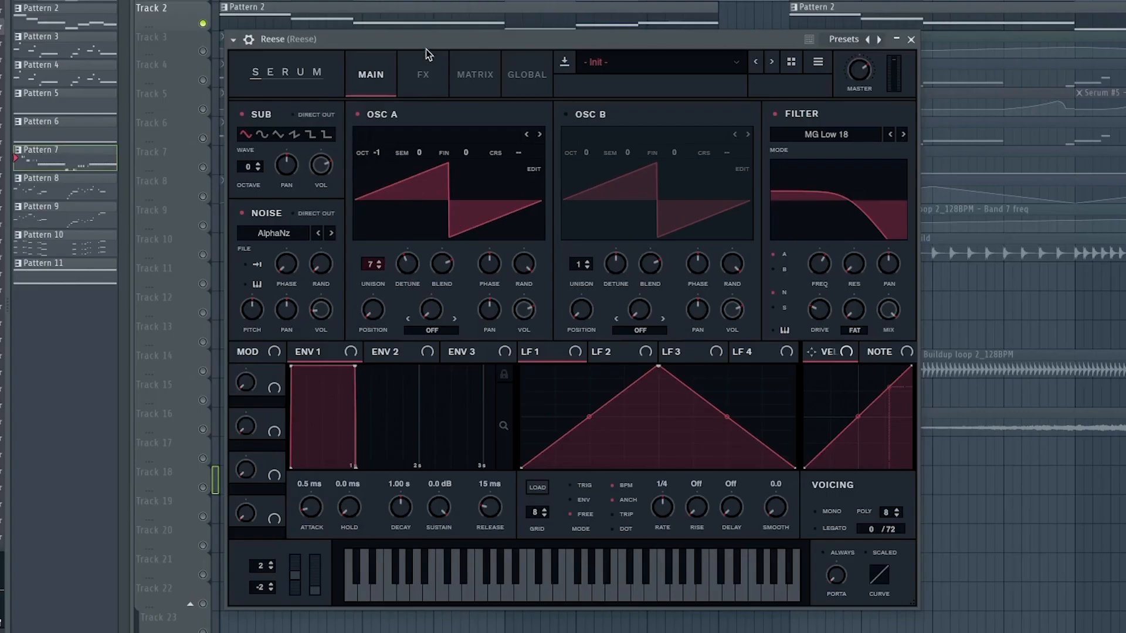
Examine the Reese patch's main oscillators and its FX rack.
{"action": "left_click_drag", "start_coordinate": [426, 49], "coordinate": [431, 106]}
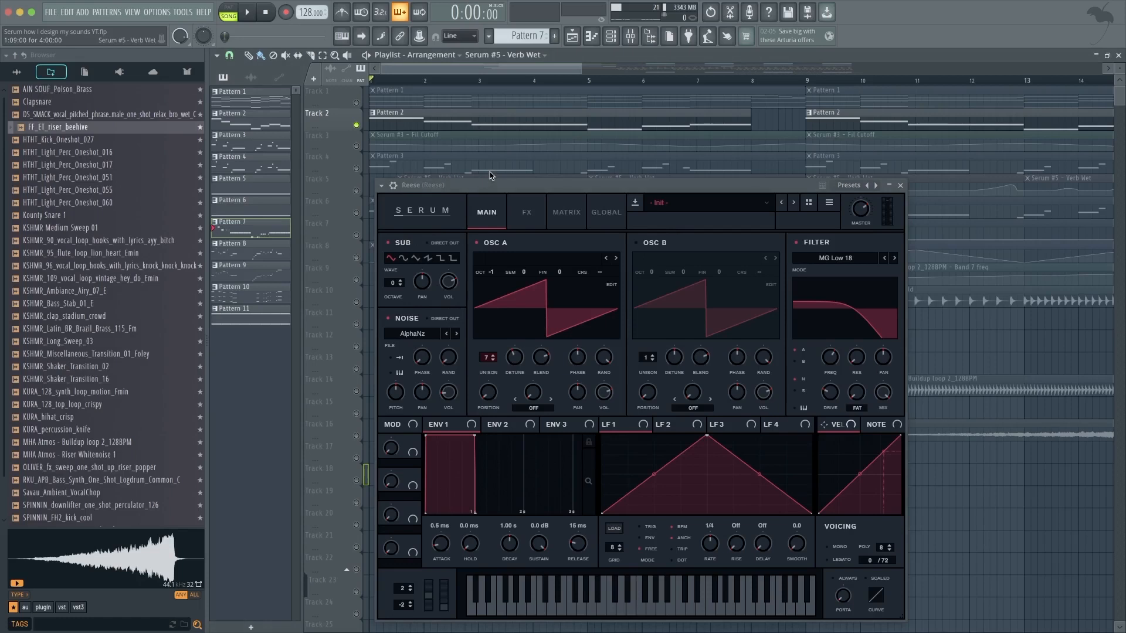
{"action": "left_click", "coordinate": [461, 181]}
{"action": "left_click_drag", "start_coordinate": [451, 186], "coordinate": [471, 174]}
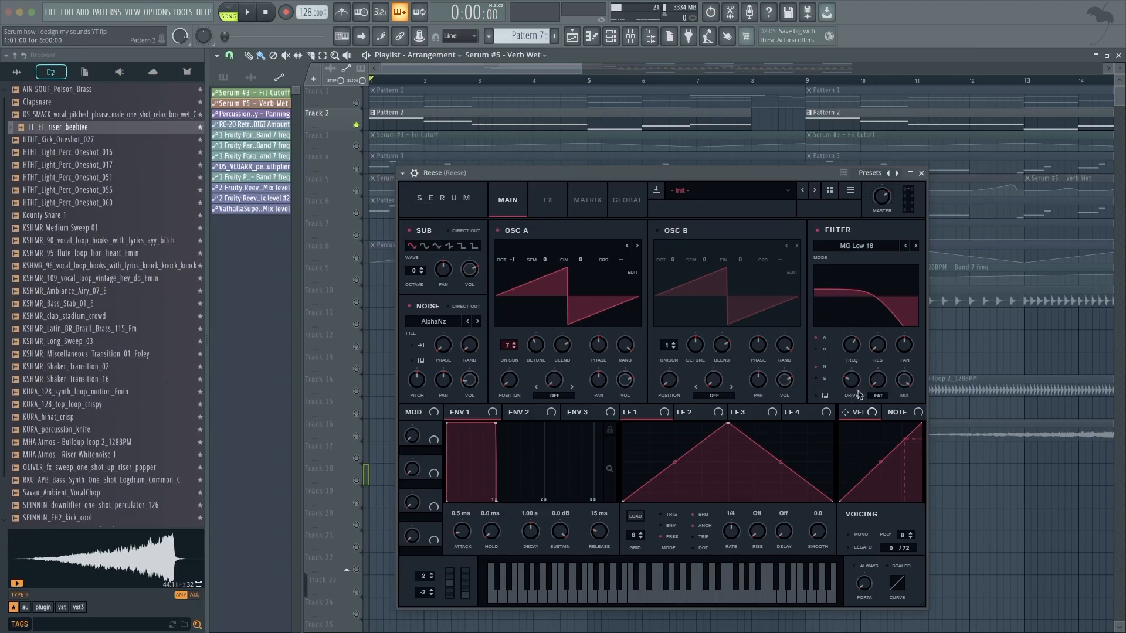
{"action": "left_click", "coordinate": [548, 200]}
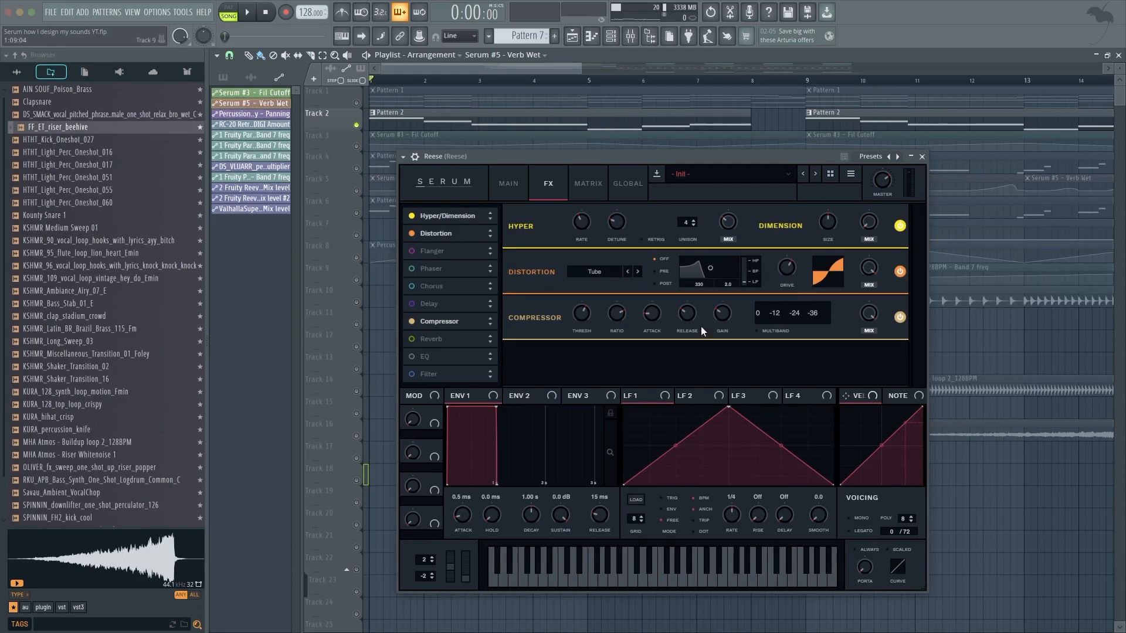
Play and stop the arrangement to audition the Reese bass.
{"action": "key", "text": "space"}
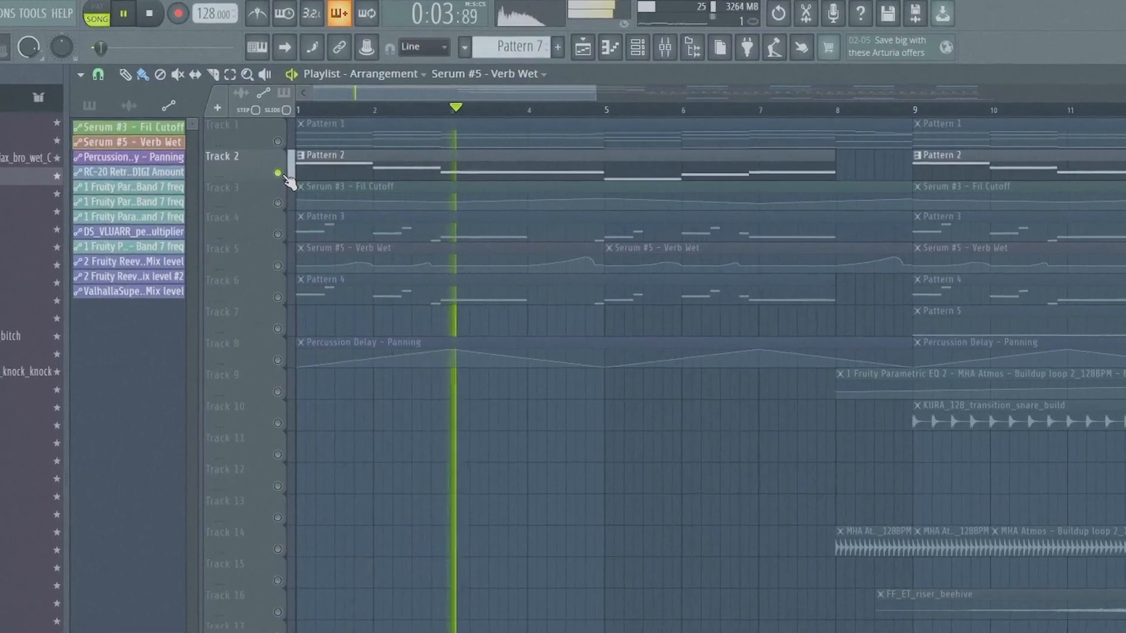
{"action": "key", "text": "space"}
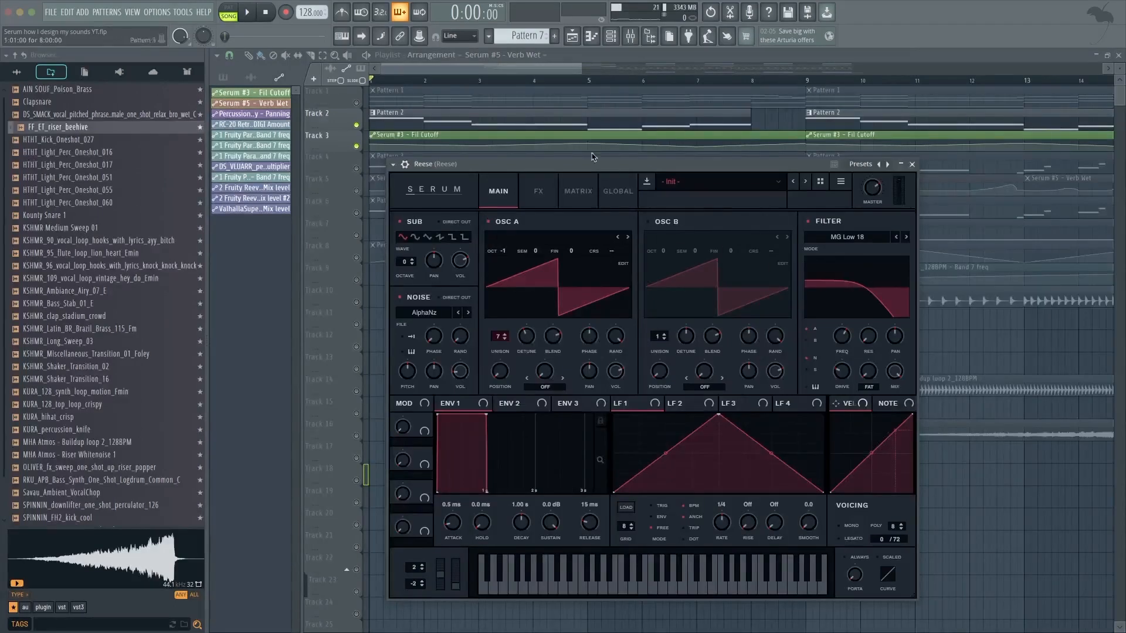
{"action": "left_click_drag", "start_coordinate": [592, 164], "coordinate": [581, 172]}
{"action": "key", "text": "space"}
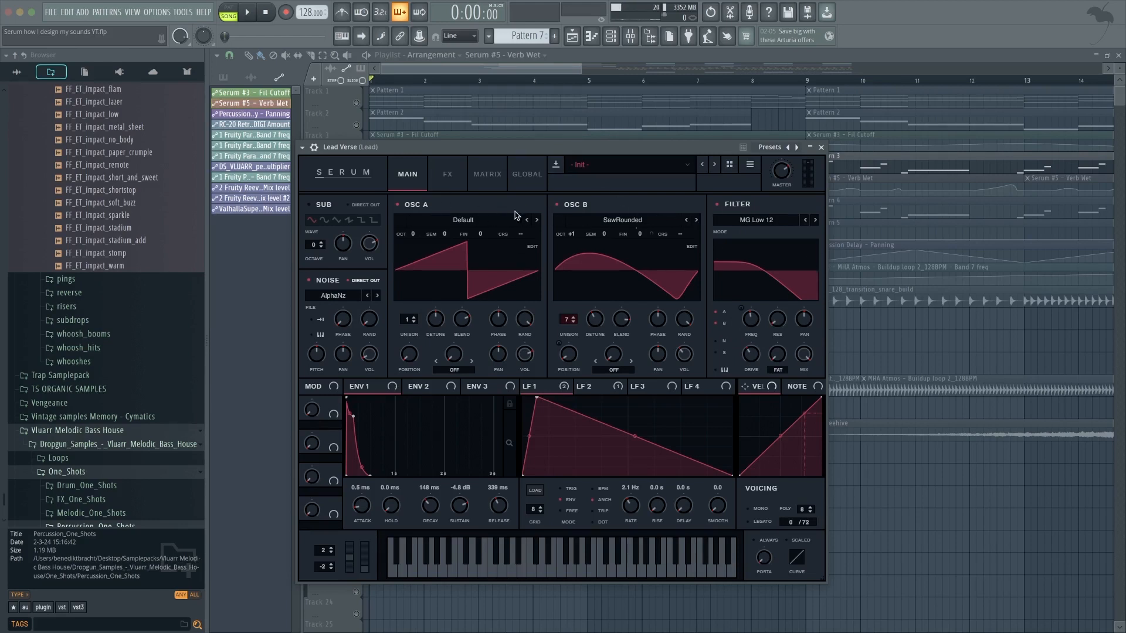
Examine the Lead Verse patch's FX chain of distortion, compressor, chorus and delay.
{"action": "left_click_drag", "start_coordinate": [494, 149], "coordinate": [508, 145]}
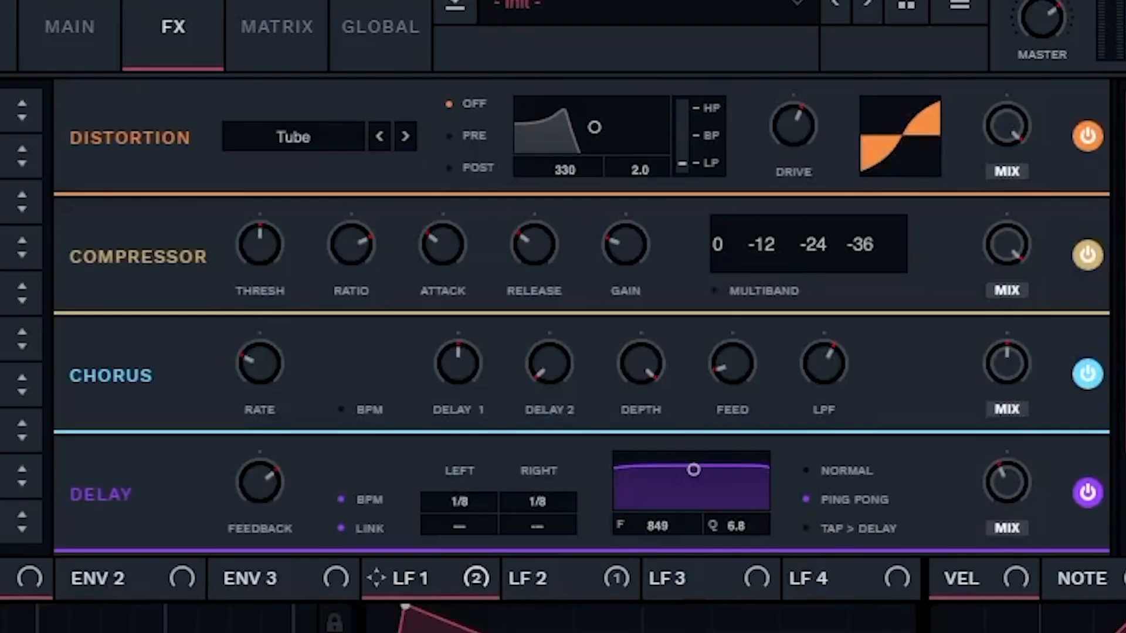
{"action": "scroll", "coordinate": [798, 199], "scroll_direction": "down", "scroll_amount": 3}
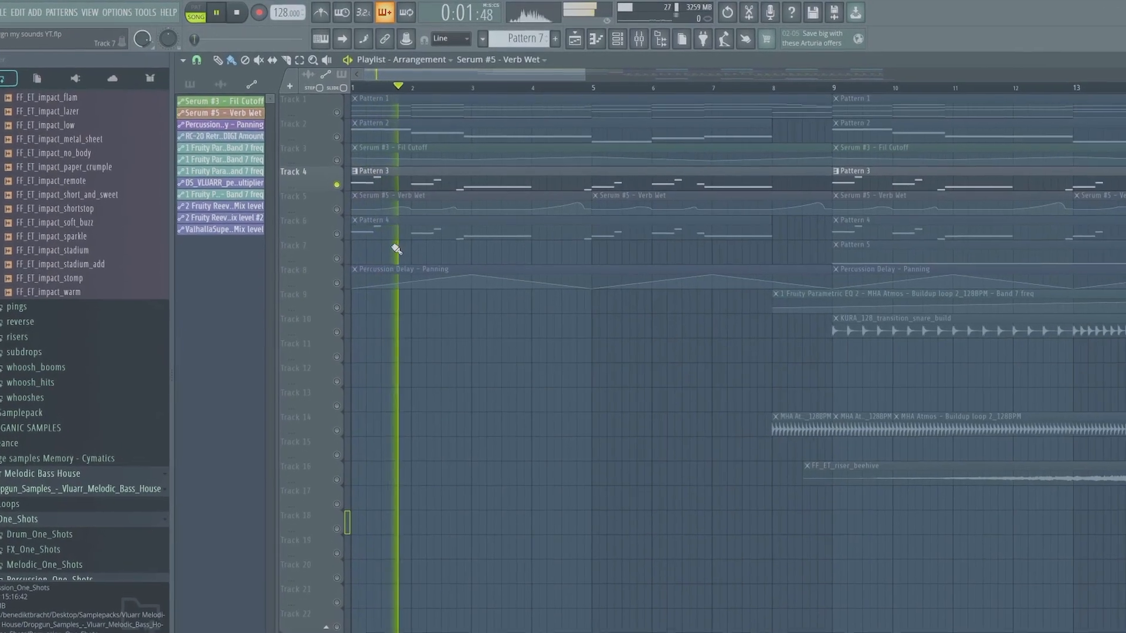
Open the Lead Verse and Pluck Serum instances from the Channel rack to inspect their oscillators.
{"action": "left_click", "coordinate": [621, 41]}
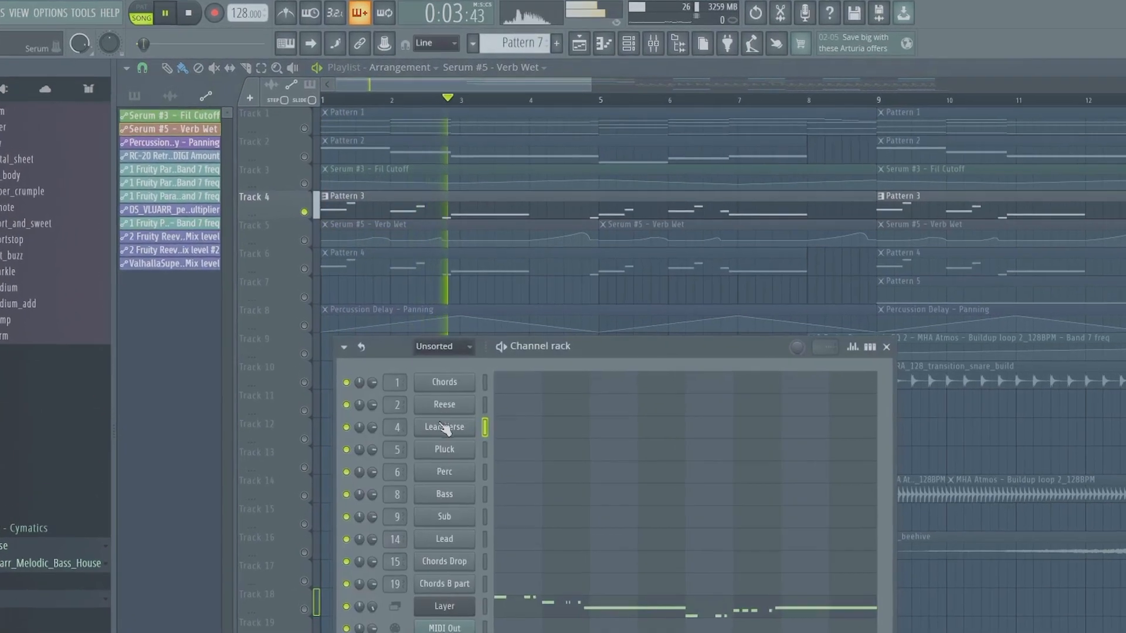
{"action": "left_click", "coordinate": [455, 384]}
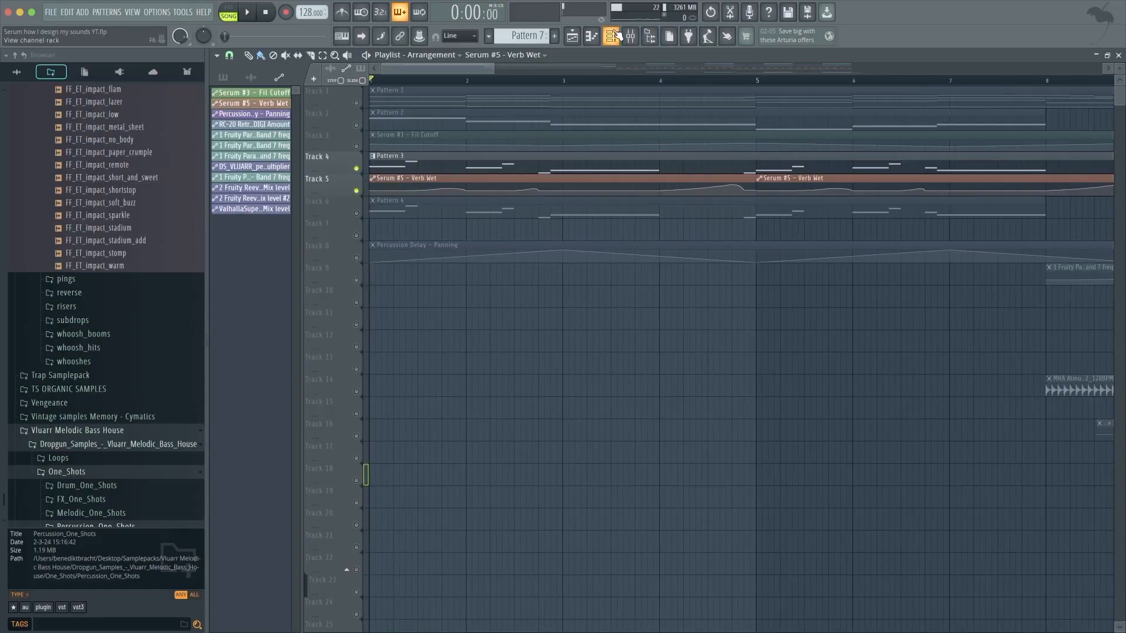
{"action": "key", "text": "F6"}
{"action": "left_click", "coordinate": [486, 338]}
{"action": "left_click", "coordinate": [516, 170]}
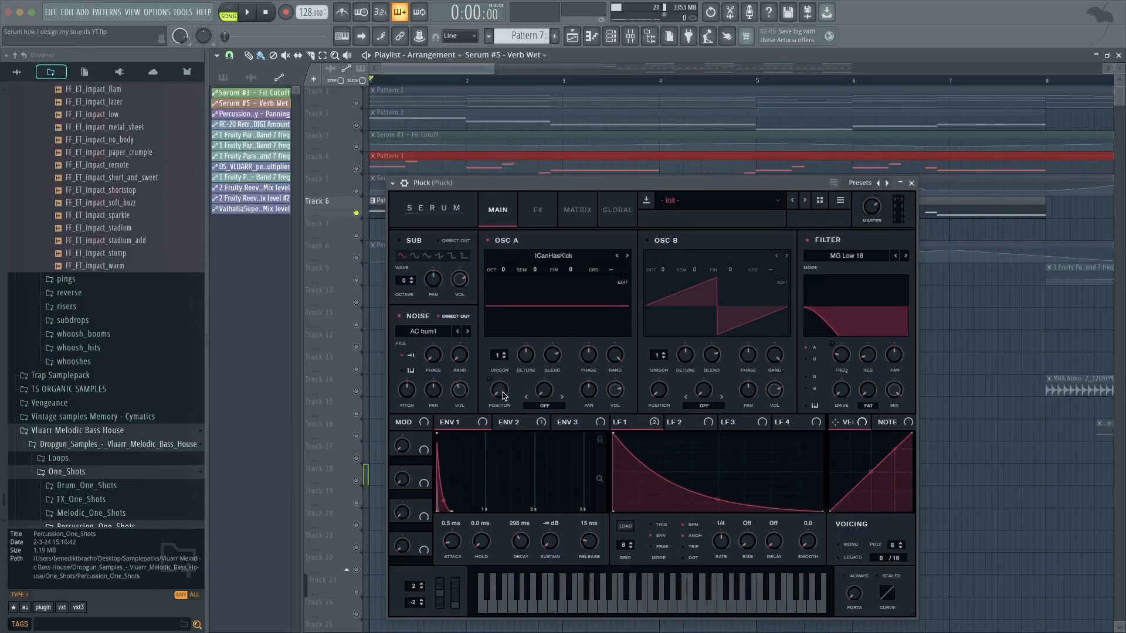
{"action": "left_click_drag", "start_coordinate": [503, 396], "coordinate": [512, 346]}
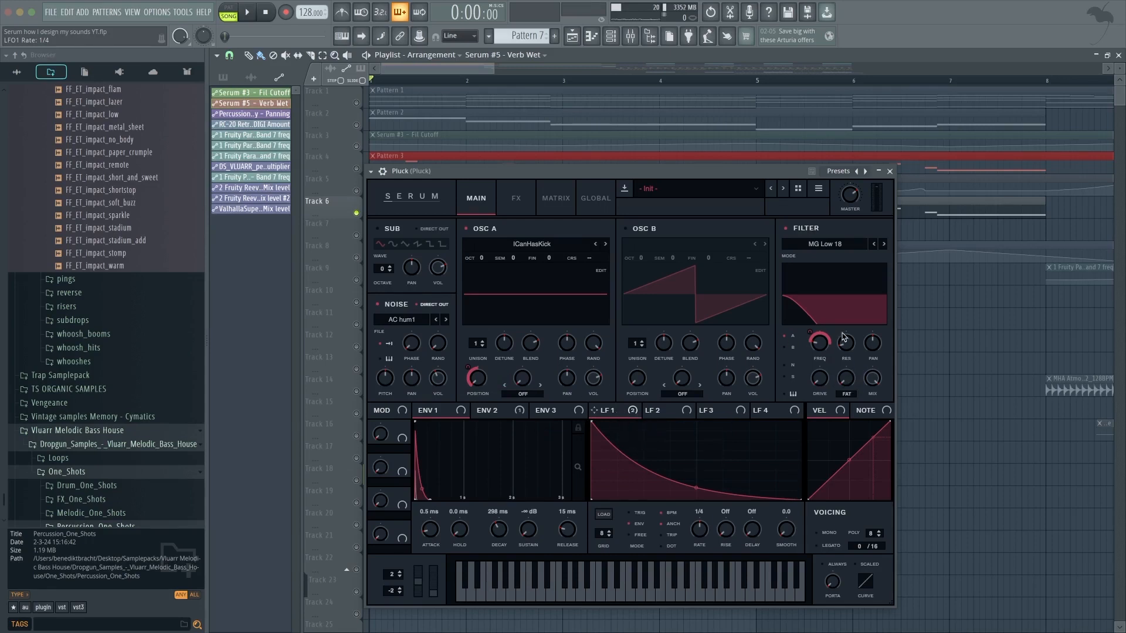
Review the Pluck patch's FX rack and modulation matrix, then play it back.
{"action": "left_click", "coordinate": [512, 207]}
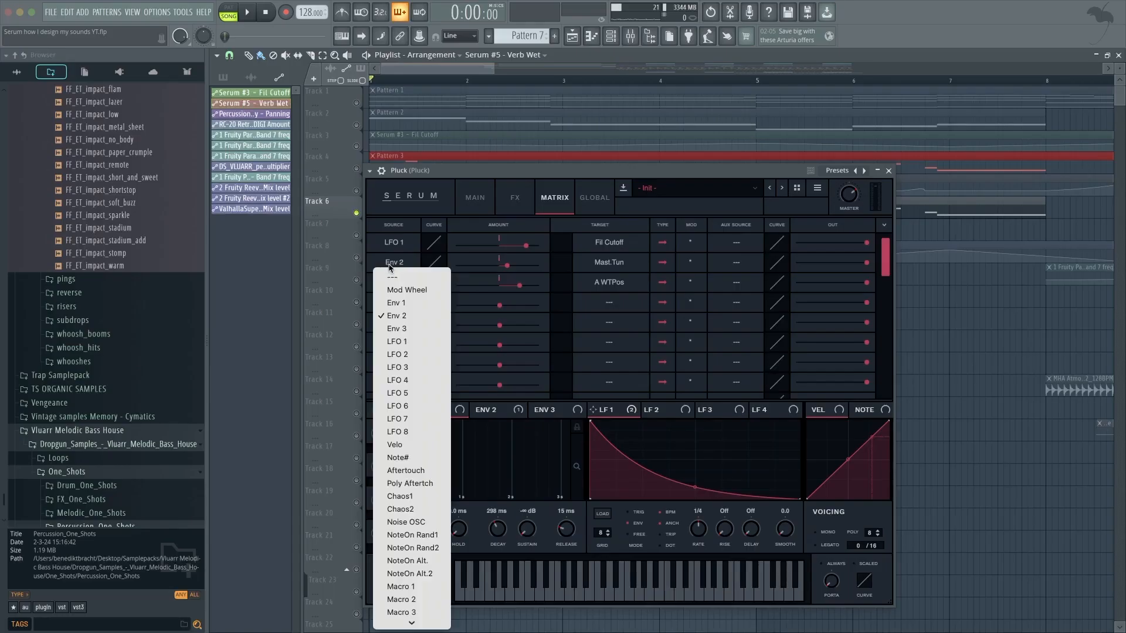
{"action": "left_click", "coordinate": [399, 346]}
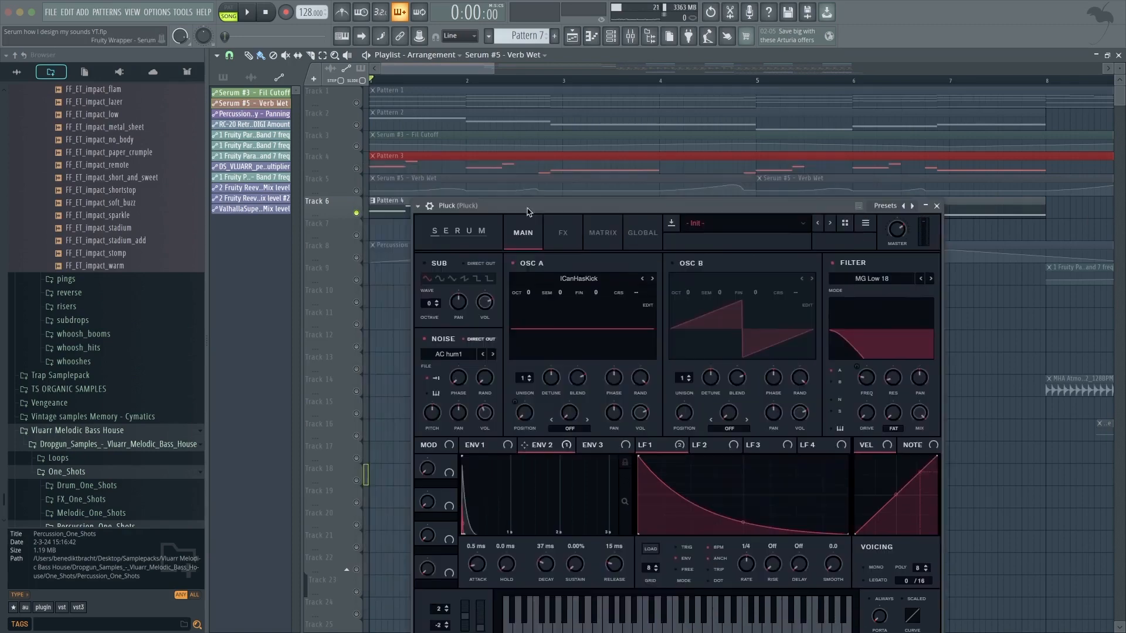
{"action": "left_click_drag", "start_coordinate": [524, 212], "coordinate": [498, 250]}
{"action": "key", "text": "space"}
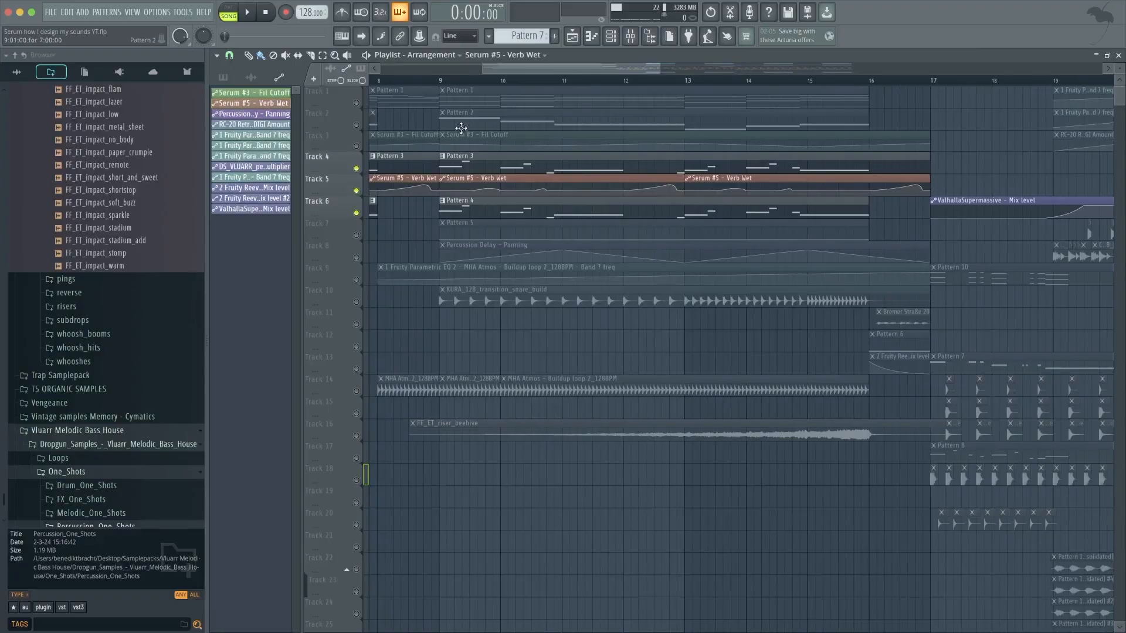
Inspect Pattern 5 on Track 7 in the playlist.
{"action": "right_click", "coordinate": [356, 235]}
{"action": "scroll", "coordinate": [447, 232], "scroll_direction": "up", "scroll_amount": 5}
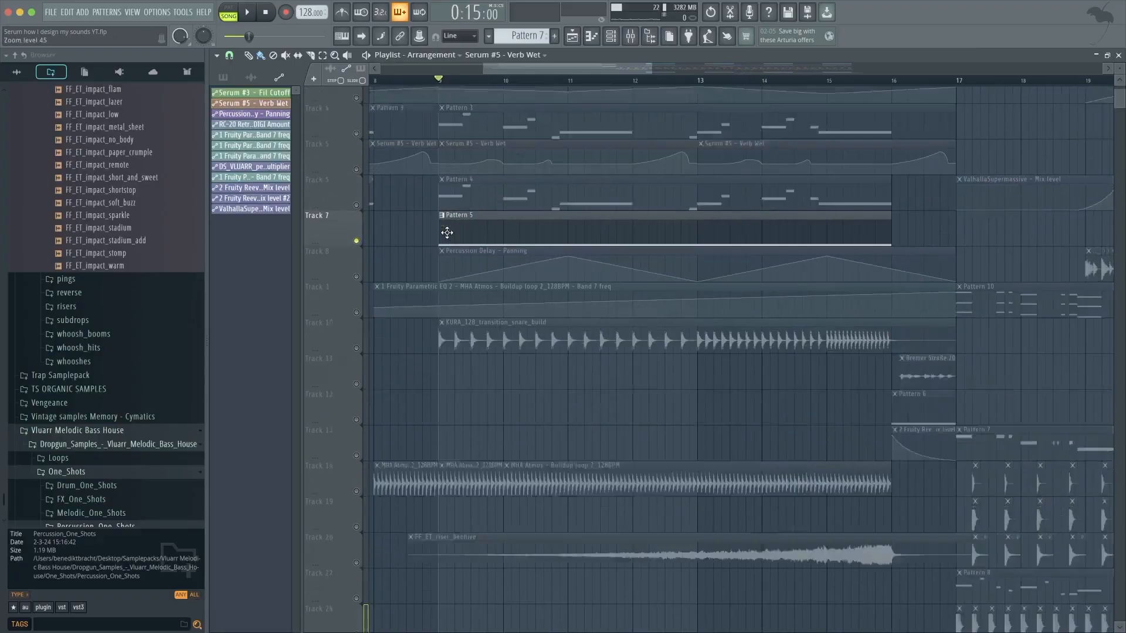
{"action": "left_click_drag", "start_coordinate": [416, 215], "coordinate": [932, 234]}
{"action": "left_click", "coordinate": [931, 236], "text": "super"}
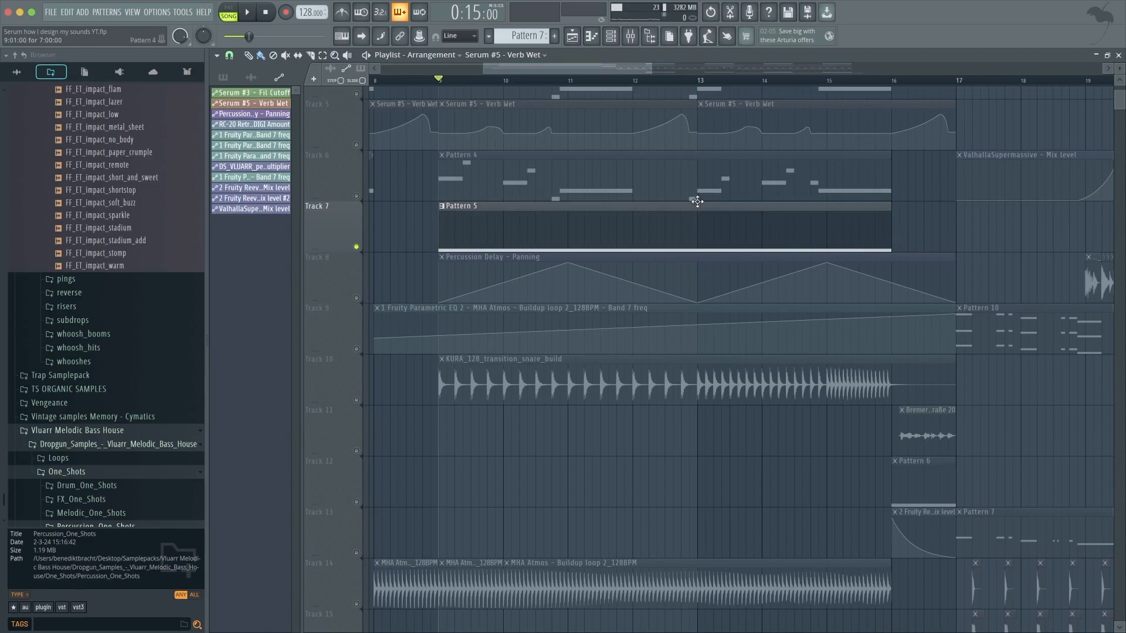
{"action": "scroll", "coordinate": [689, 227], "scroll_direction": "down", "scroll_amount": 5}
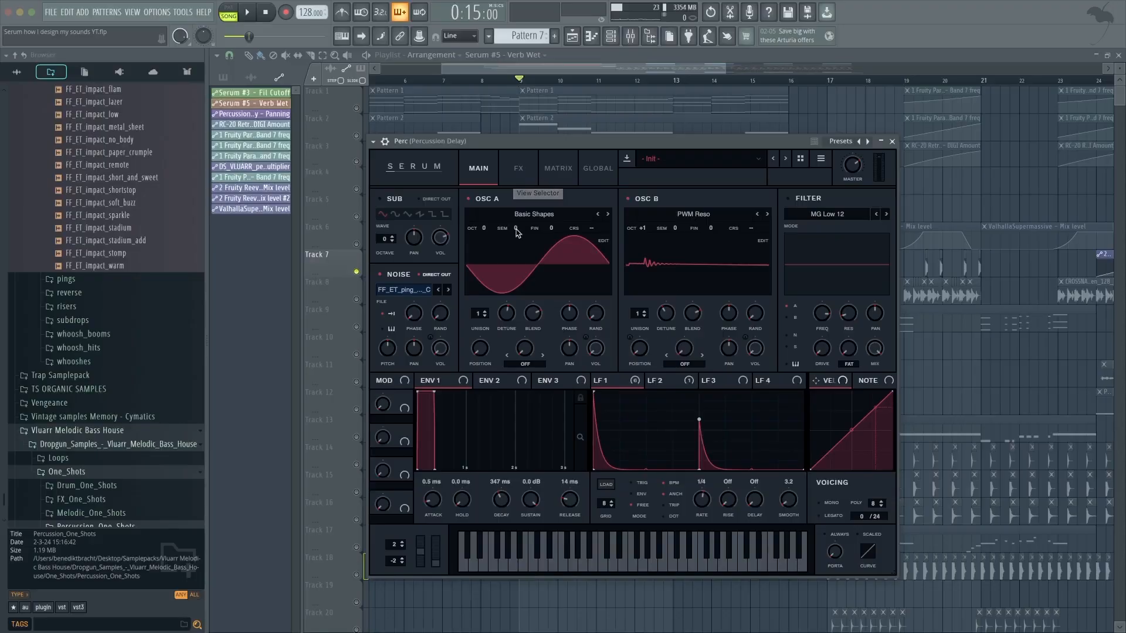
Examine the Perc patch's oscillators and its FX rack.
{"action": "left_click", "coordinate": [527, 175]}
{"action": "scroll", "coordinate": [500, 237], "scroll_direction": "down", "scroll_amount": 1}
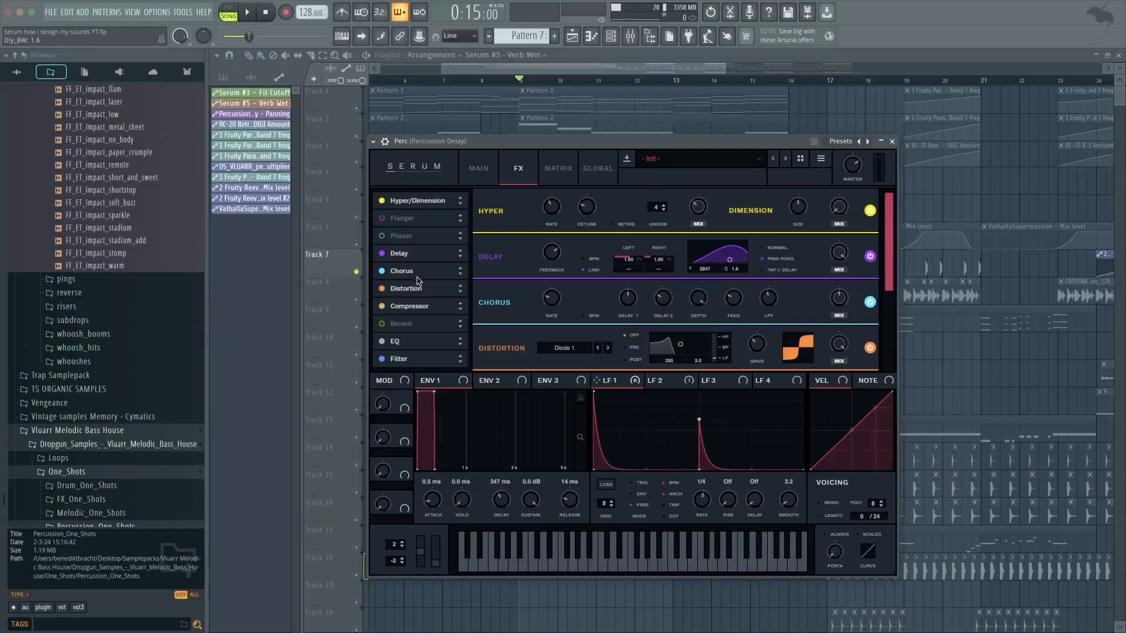
{"action": "left_click", "coordinate": [418, 273]}
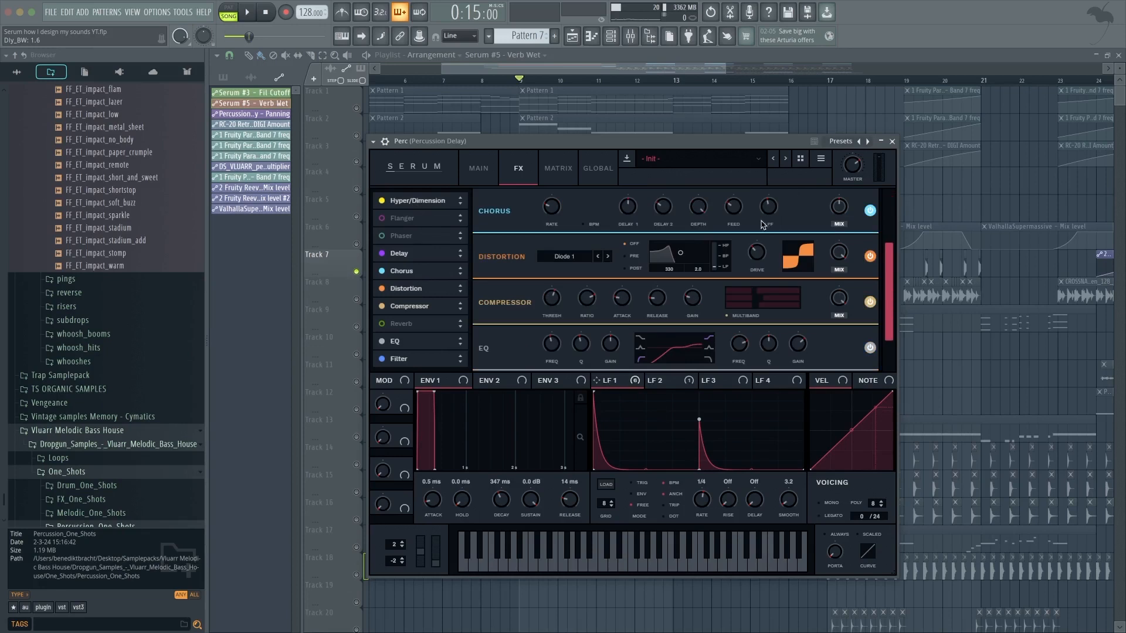
{"action": "left_click", "coordinate": [412, 290]}
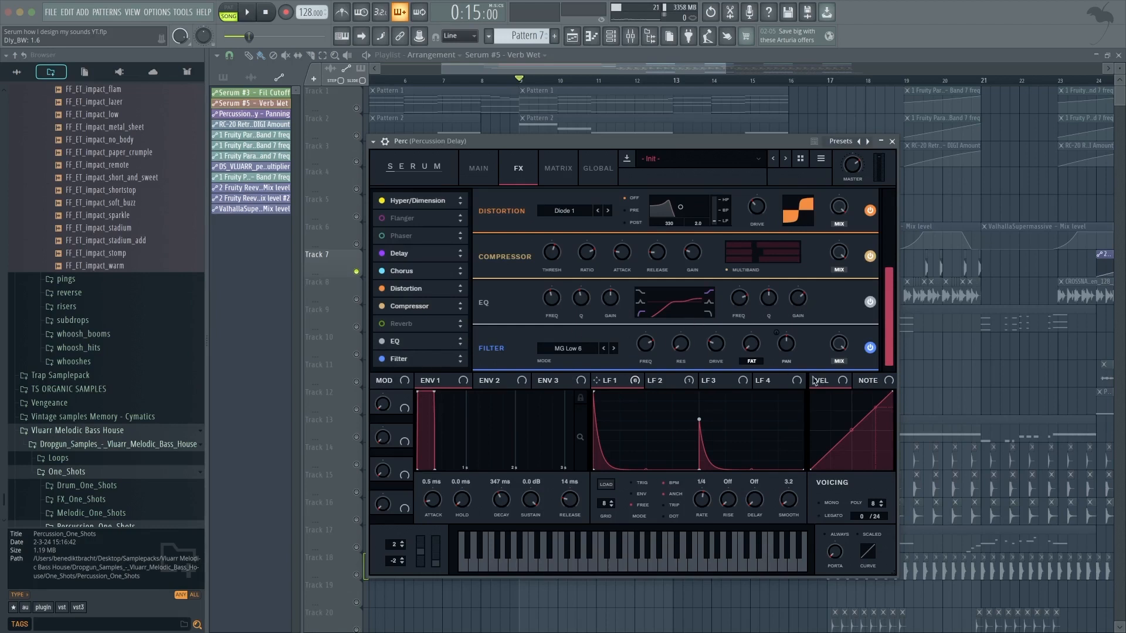
{"action": "left_click", "coordinate": [481, 173]}
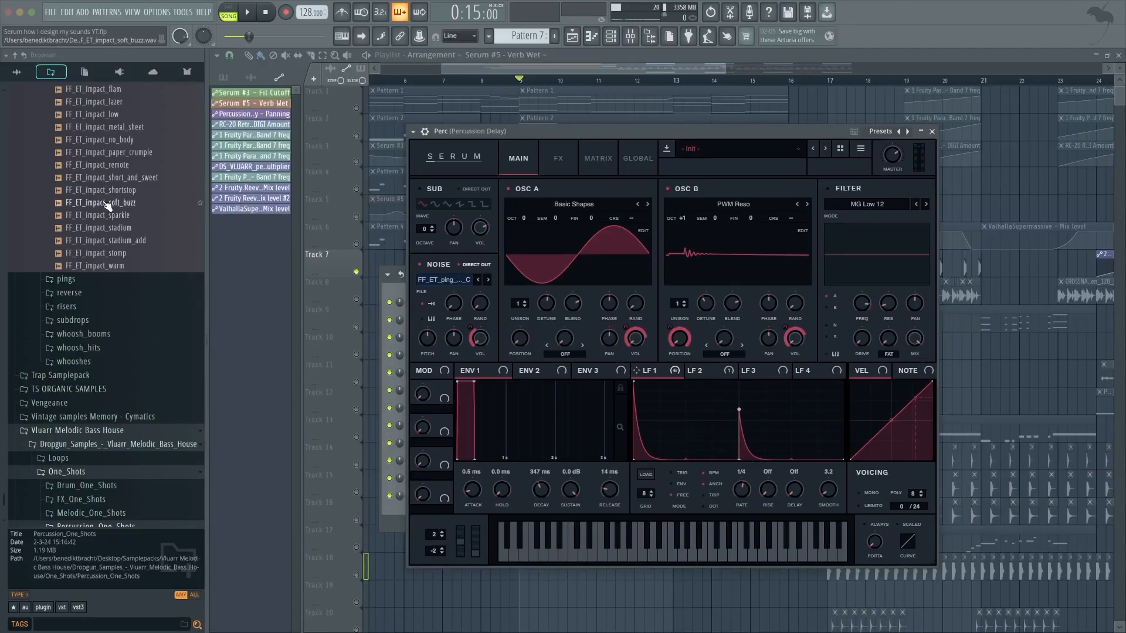
Drag the FF_ET_impact_short_and_sweet sample from the browser and tweak the Perc patch's noise and oscillator knobs.
{"action": "left_click_drag", "start_coordinate": [89, 185], "coordinate": [397, 350]}
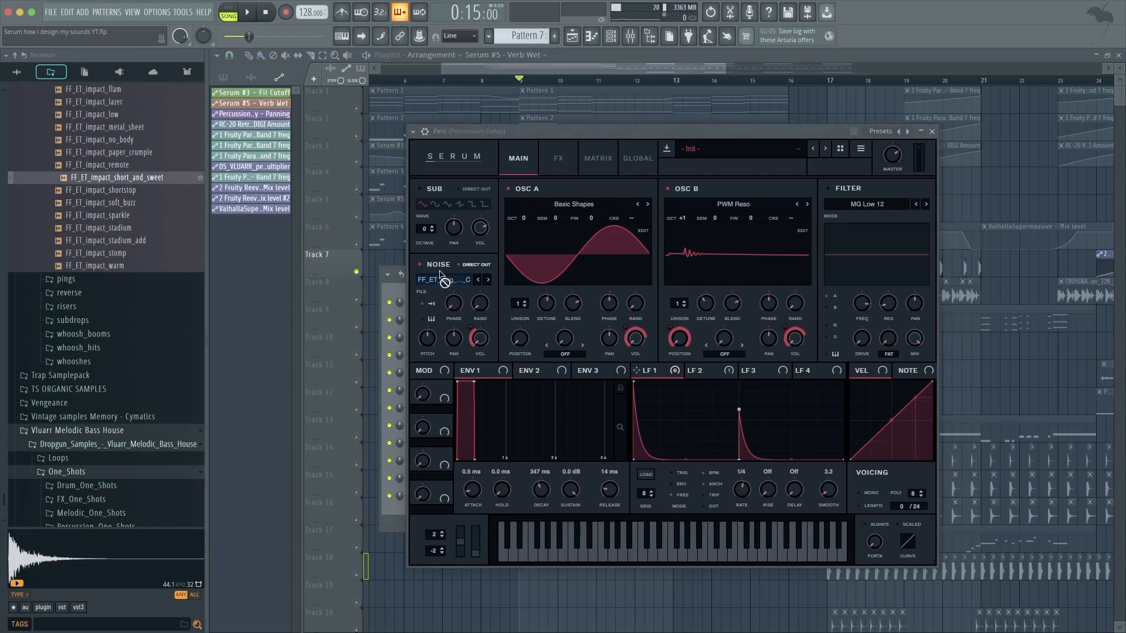
{"action": "mouse_move", "coordinate": [455, 303]}
{"action": "left_mouse_down"}
{"action": "mouse_move", "coordinate": [459, 279]}
{"action": "mouse_move", "coordinate": [443, 285]}
{"action": "left_mouse_up"}
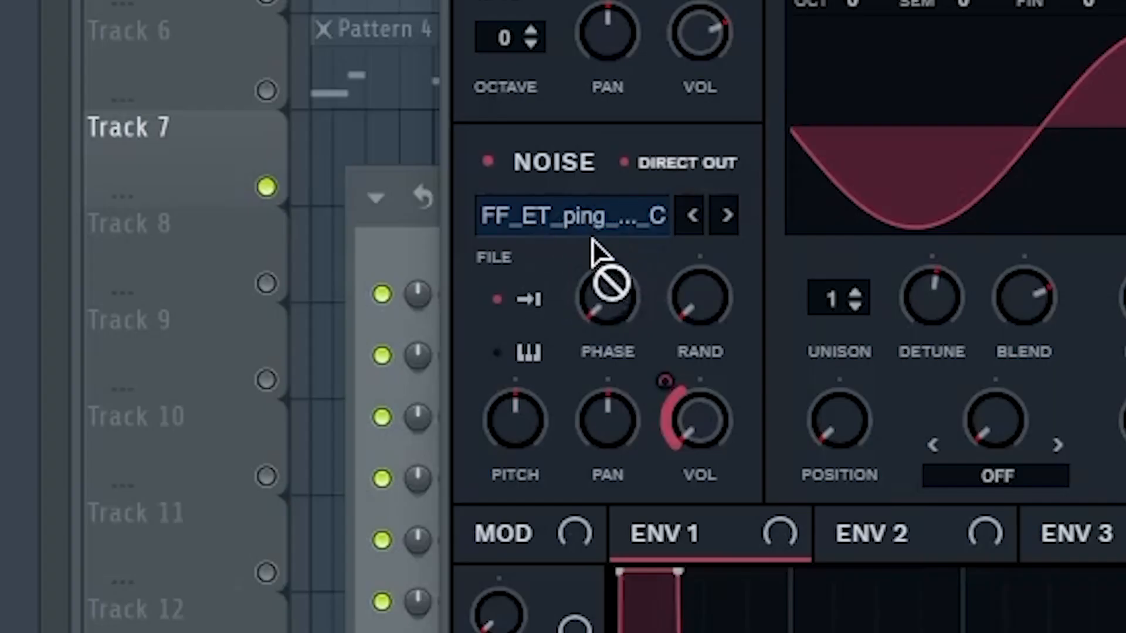
{"action": "mouse_move", "coordinate": [572, 231]}
{"action": "left_mouse_down"}
{"action": "mouse_move", "coordinate": [625, 223]}
{"action": "mouse_move", "coordinate": [592, 210]}
{"action": "mouse_move", "coordinate": [453, 247]}
{"action": "mouse_move", "coordinate": [586, 218]}
{"action": "mouse_move", "coordinate": [573, 220]}
{"action": "left_mouse_up"}
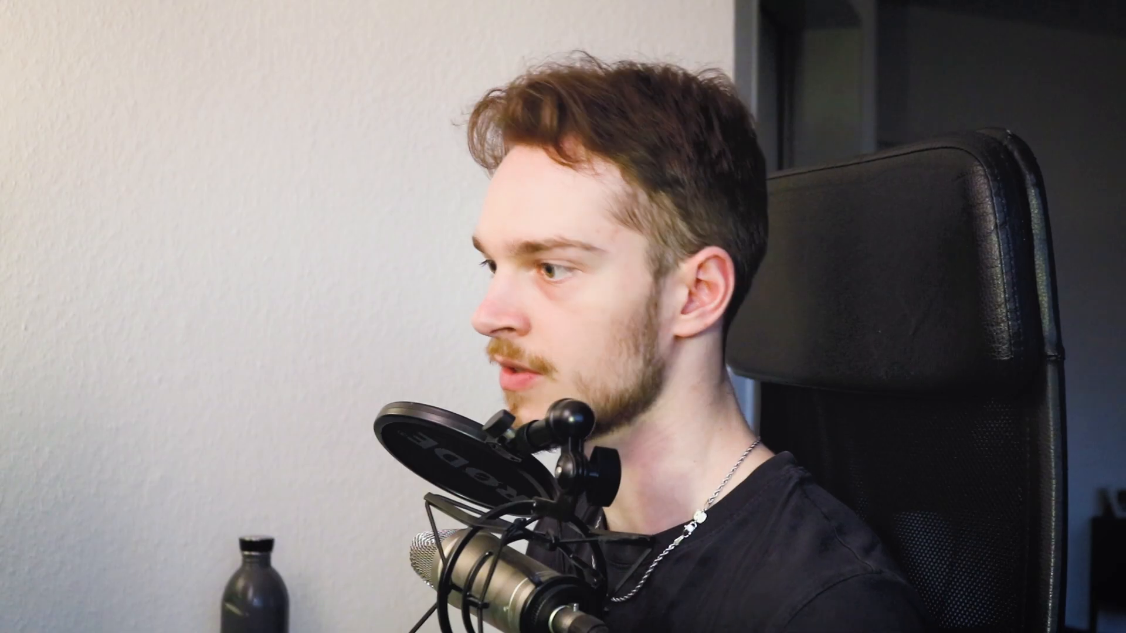
Route LFO 1 to oscillator B's wavetable position in the Perc patch.
{"action": "mouse_move", "coordinate": [626, 373]}
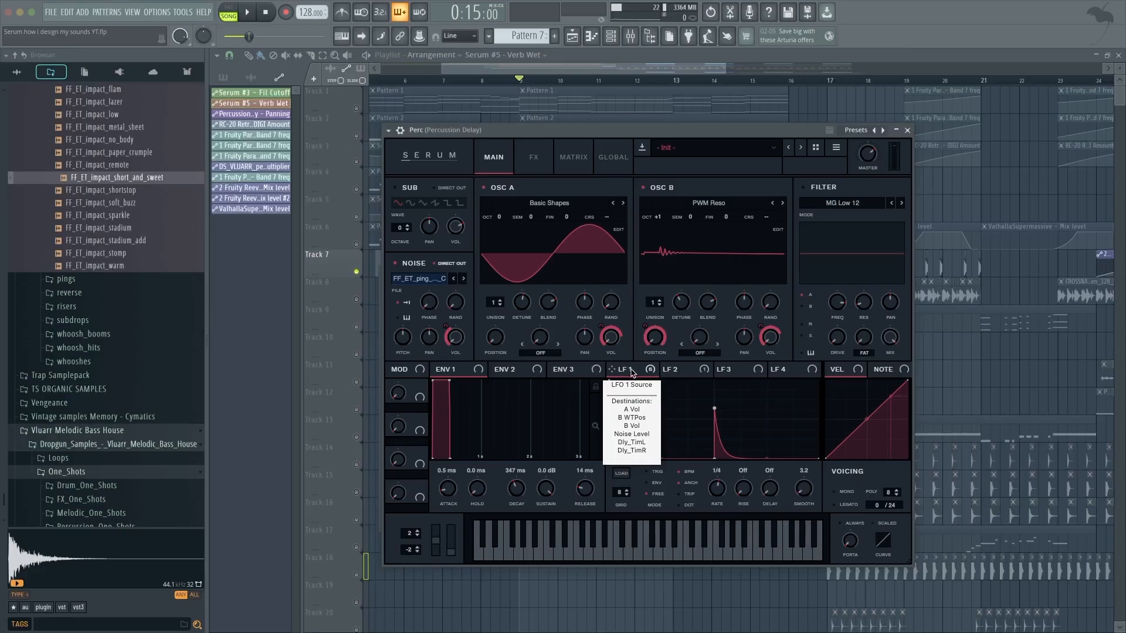
{"action": "left_click_drag", "start_coordinate": [632, 373], "coordinate": [452, 335]}
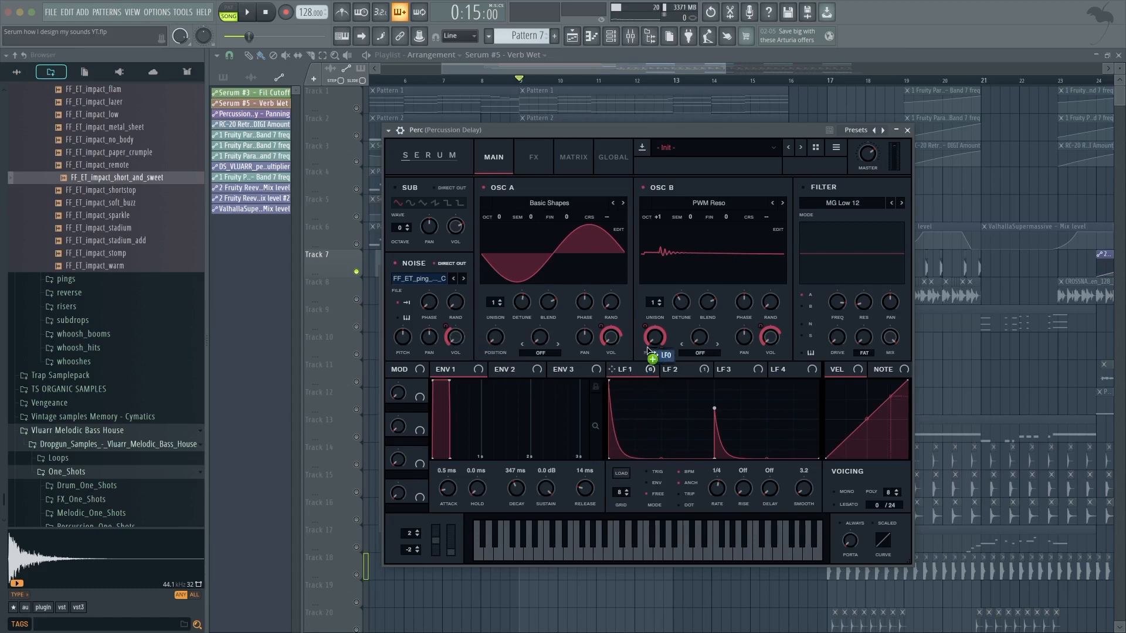
{"action": "left_click_drag", "start_coordinate": [659, 359], "coordinate": [624, 421]}
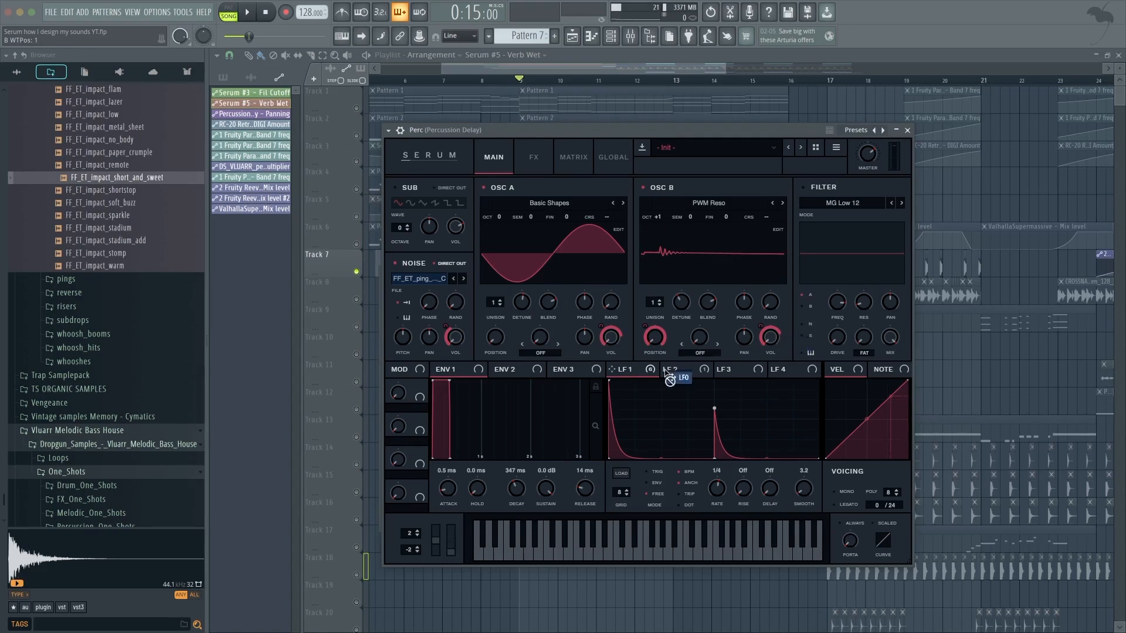
Review the Perc patch's FX rack and play the arrangement back.
{"action": "left_click", "coordinate": [534, 164]}
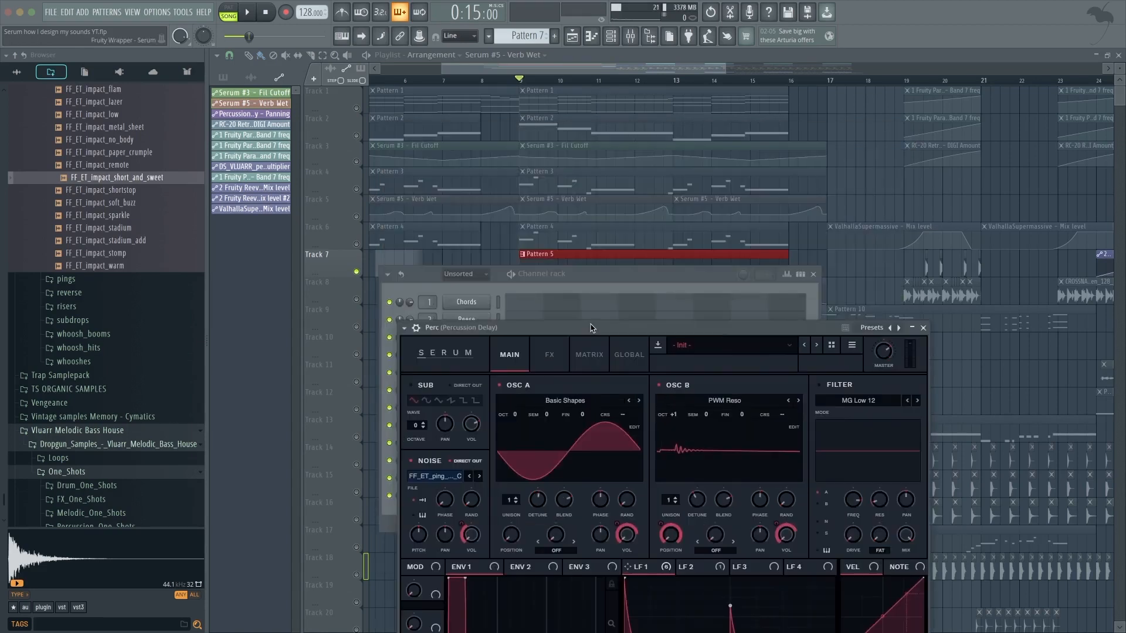
{"action": "left_click_drag", "start_coordinate": [591, 329], "coordinate": [615, 212]}
{"action": "key", "text": "space"}
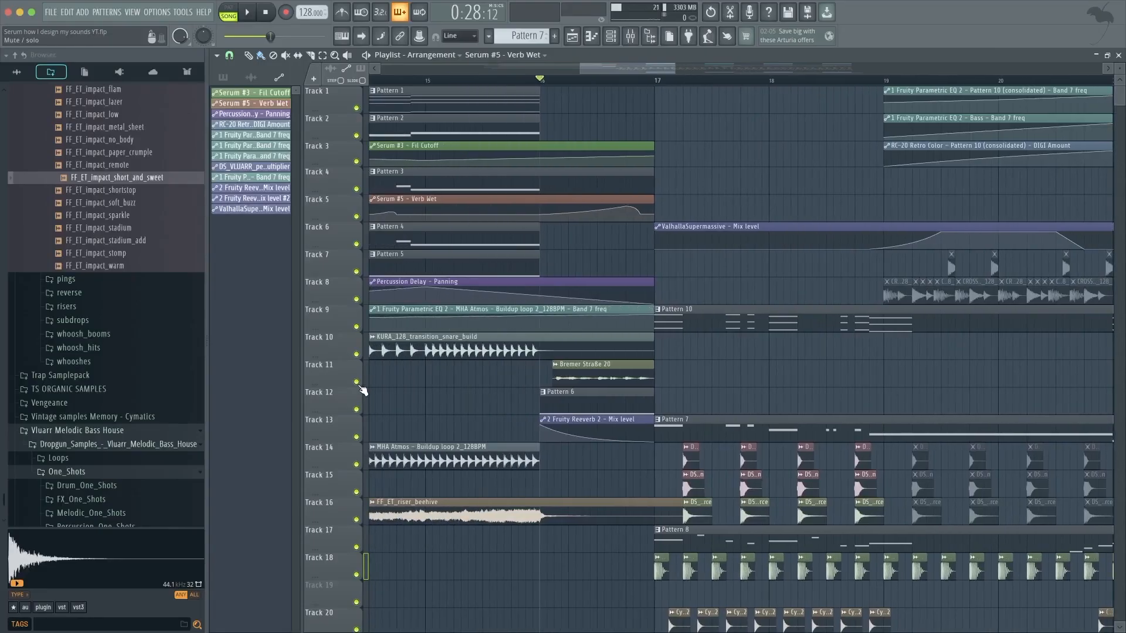
{"action": "right_click", "coordinate": [356, 383]}
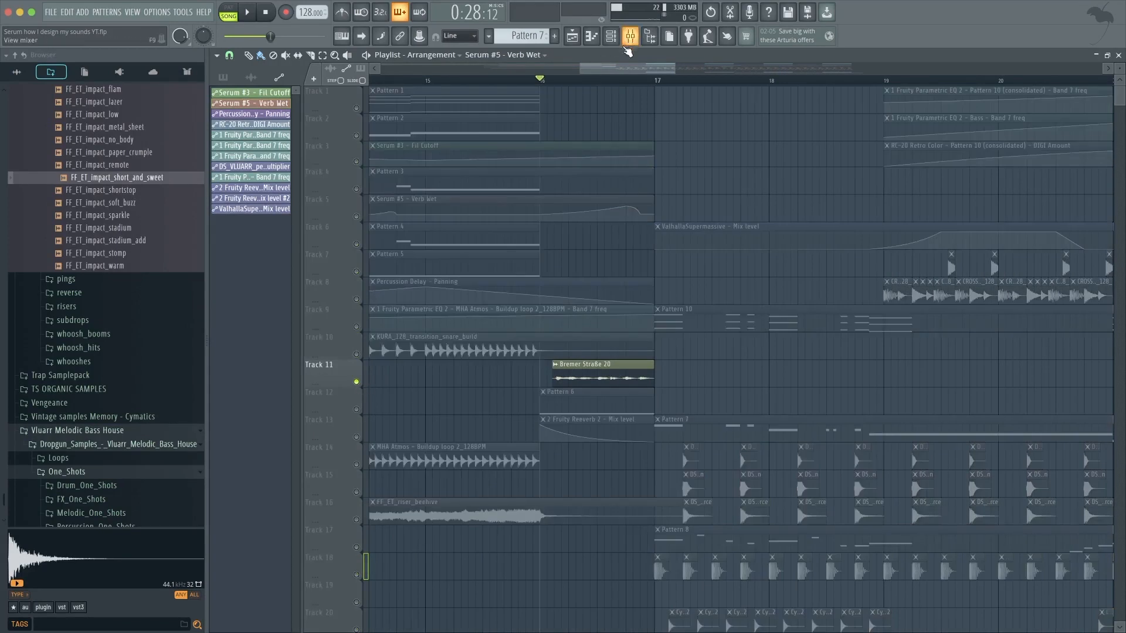
{"action": "double_click", "coordinate": [590, 380]}
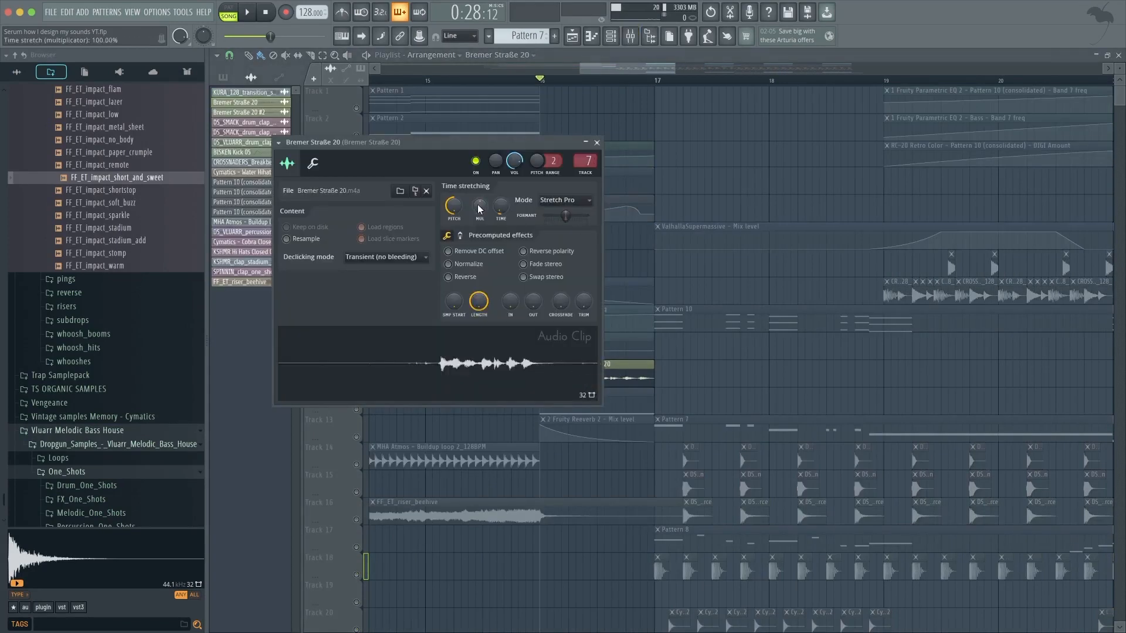
{"action": "left_click", "coordinate": [626, 362]}
{"action": "key", "text": "F9"}
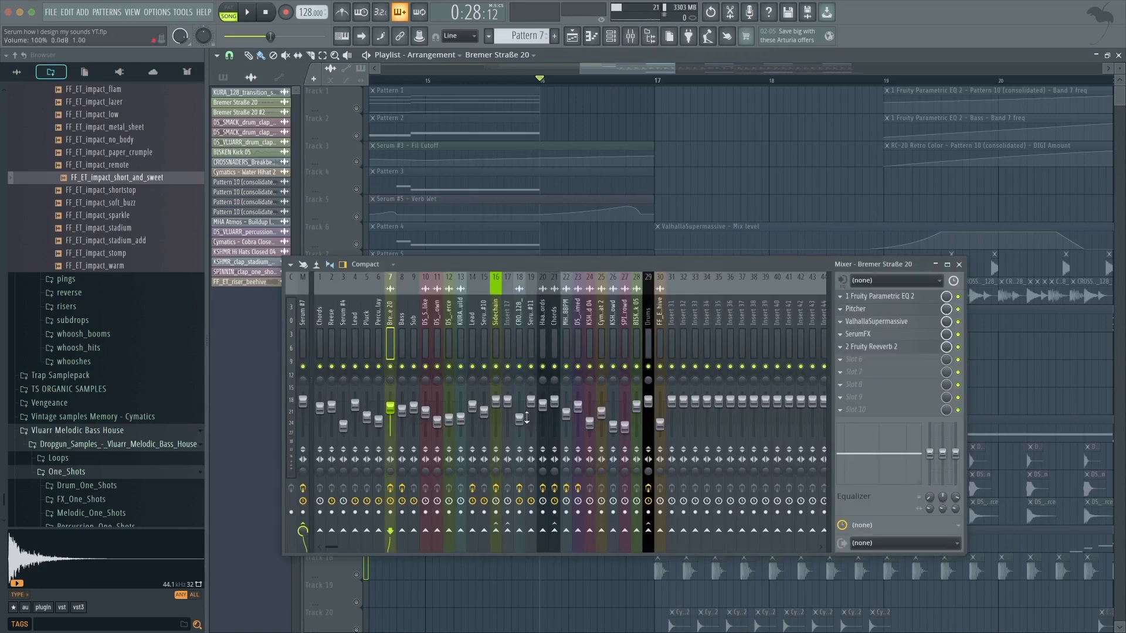
{"action": "key", "text": "F9"}
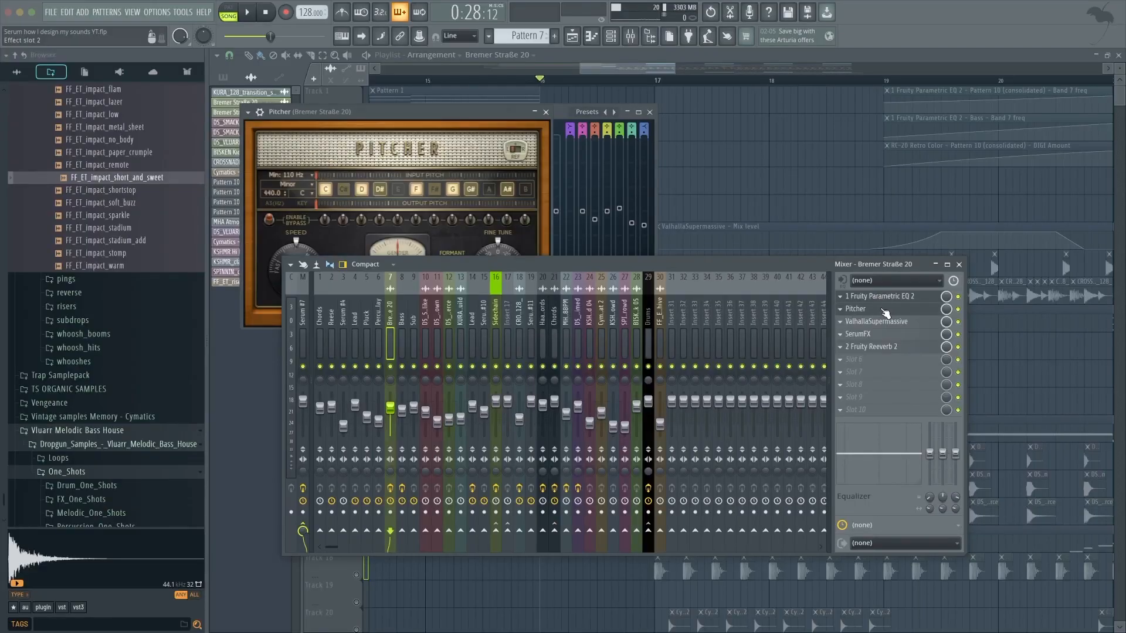
{"action": "left_click_drag", "start_coordinate": [427, 116], "coordinate": [614, 91]}
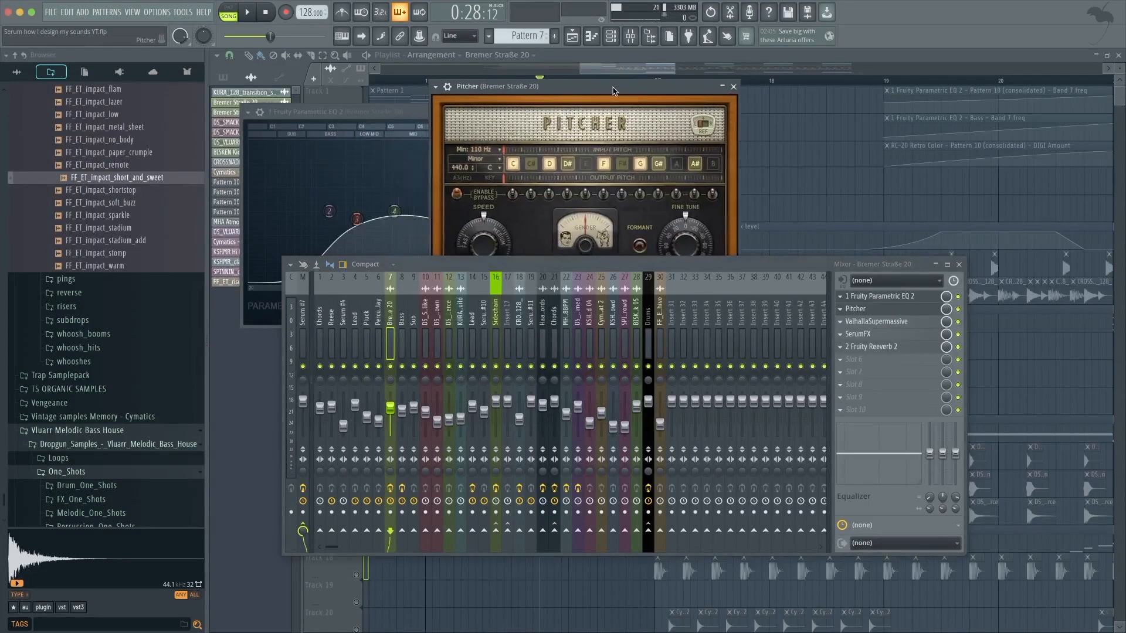
{"action": "left_click", "coordinate": [733, 87]}
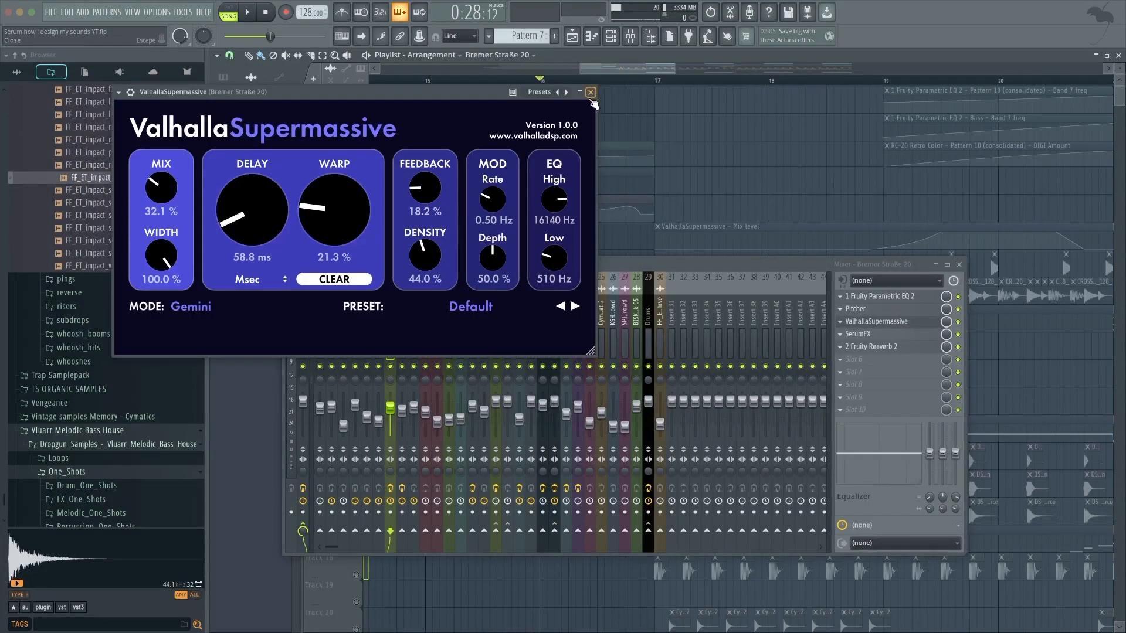
{"action": "left_click", "coordinate": [590, 93]}
{"action": "left_click", "coordinate": [857, 334]}
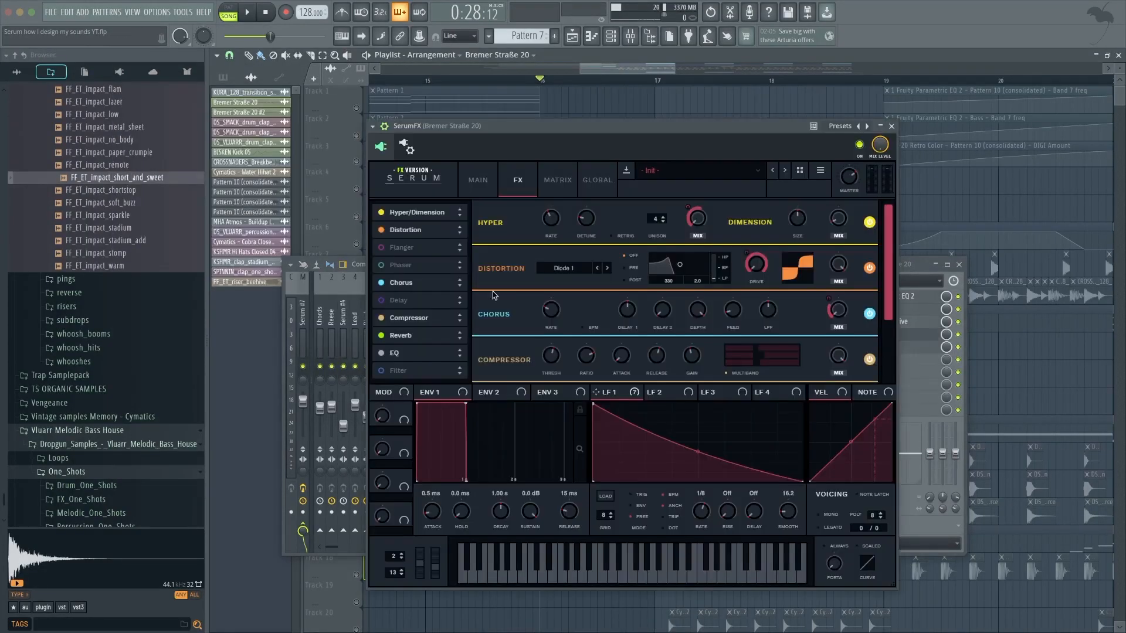
{"action": "left_click_drag", "start_coordinate": [523, 127], "coordinate": [496, 127]}
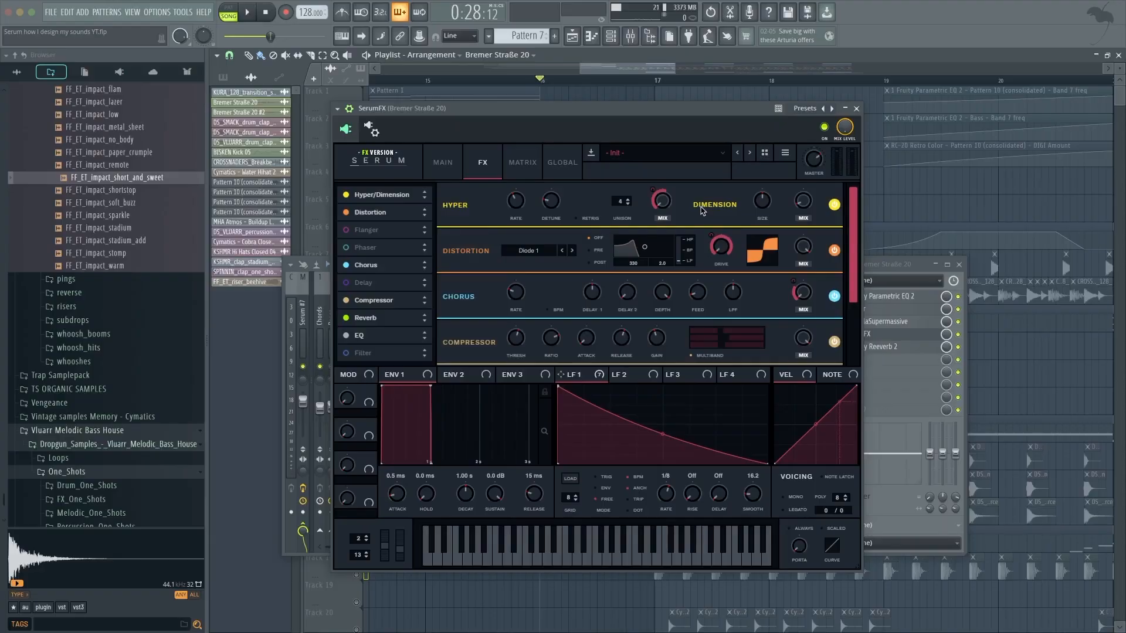
{"action": "scroll", "coordinate": [543, 276], "scroll_direction": "down", "scroll_amount": 3}
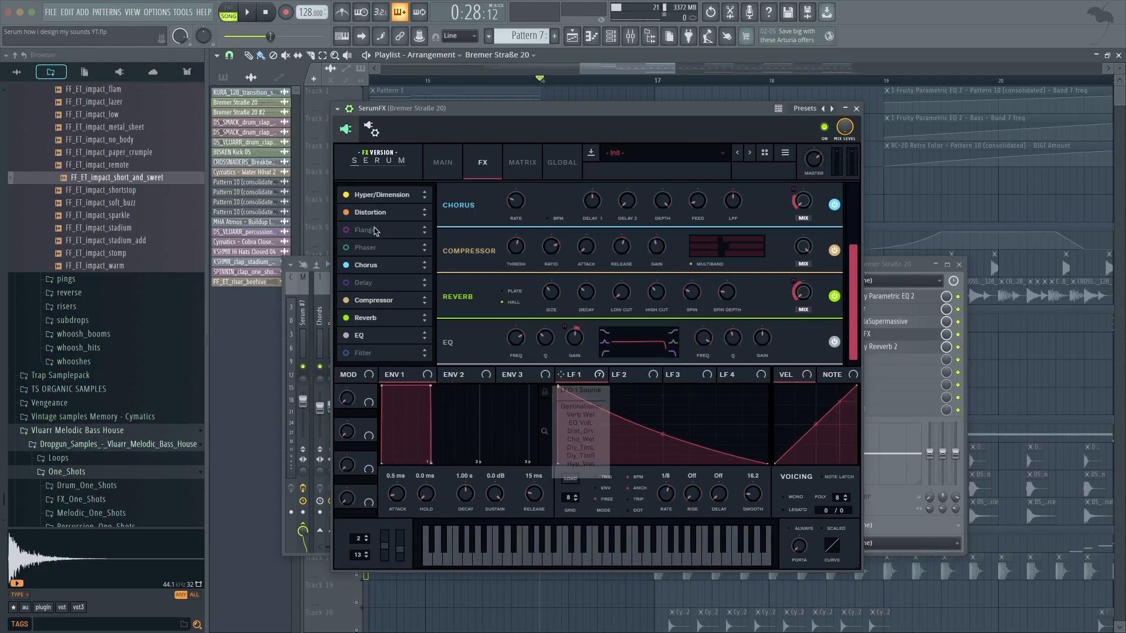
{"action": "scroll", "coordinate": [516, 199], "scroll_direction": "up", "scroll_amount": 3}
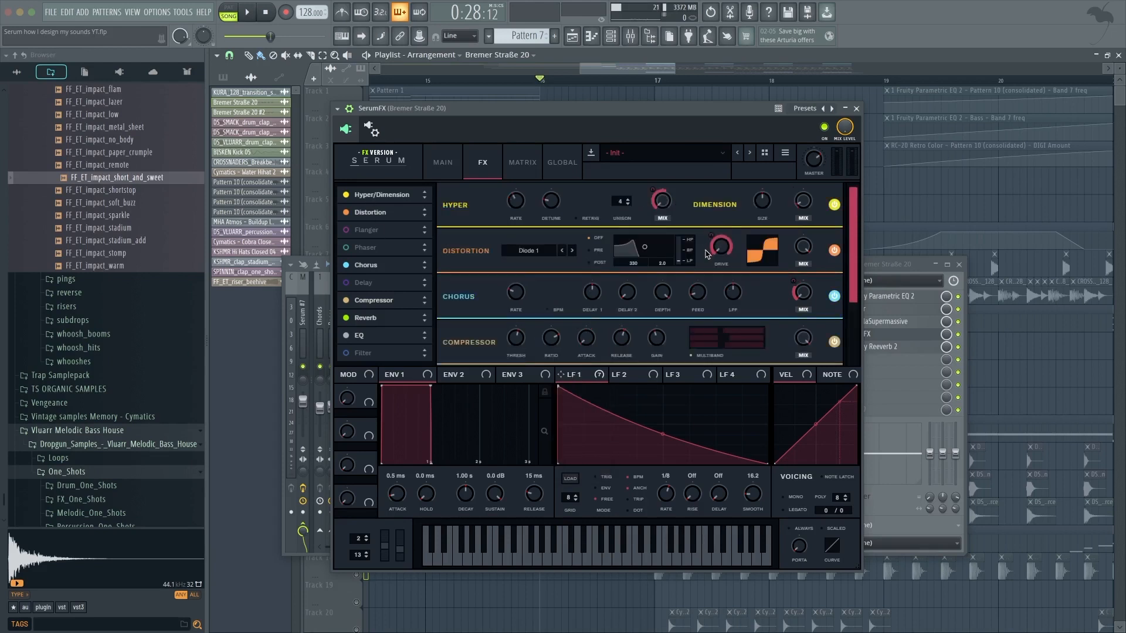
{"action": "left_click_drag", "start_coordinate": [852, 254], "coordinate": [860, 314]}
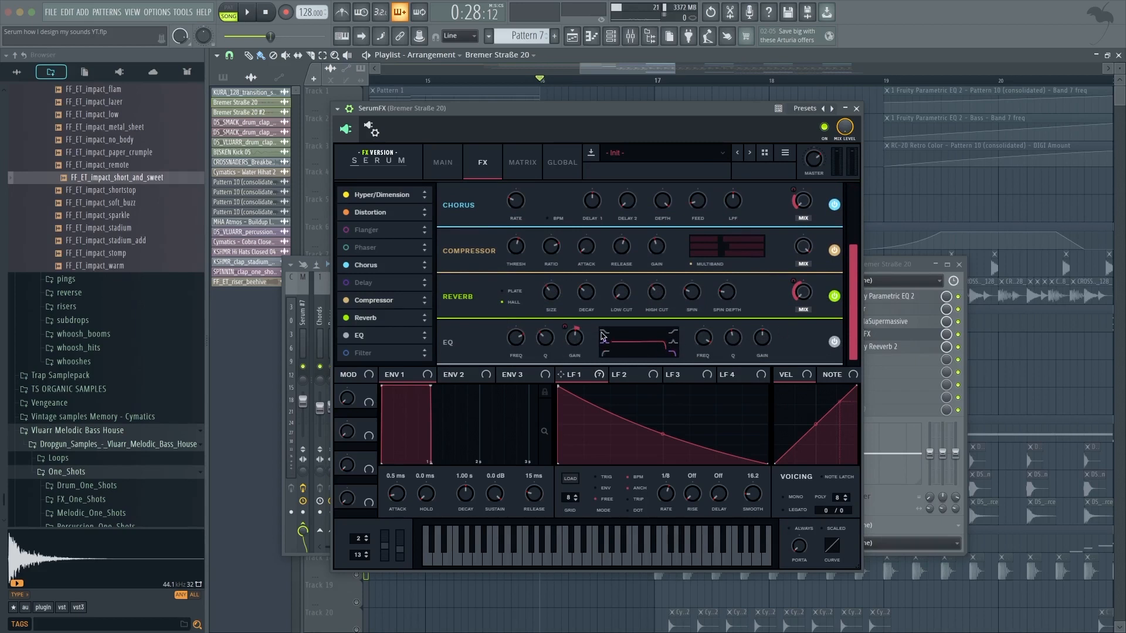
Raise the SerumFX EQ gain to about 2.8 dB and close the plugin.
{"action": "left_click", "coordinate": [575, 339]}
{"action": "left_click_drag", "start_coordinate": [567, 343], "coordinate": [574, 336]}
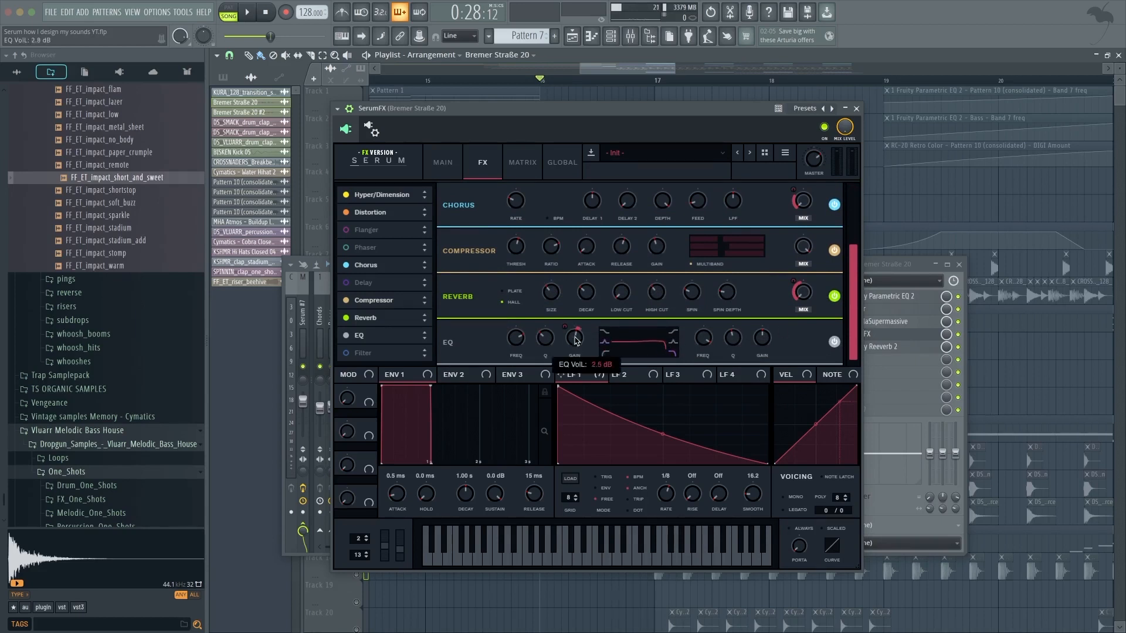
{"action": "key", "text": "Escape"}
{"action": "key", "text": "Escape"}
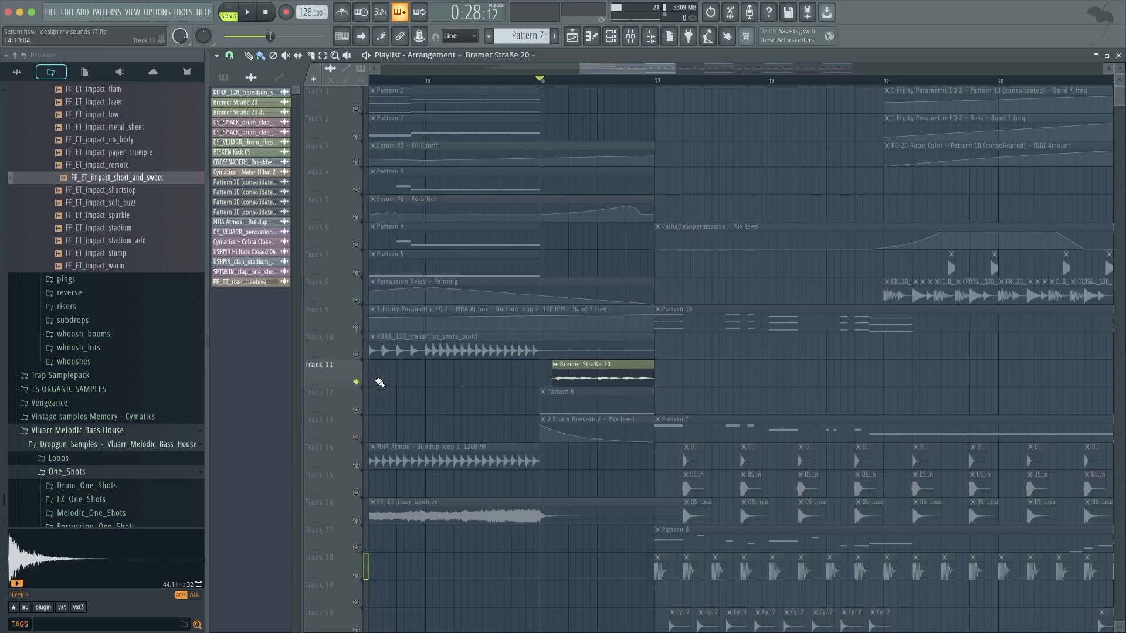
{"action": "key", "text": "F9"}
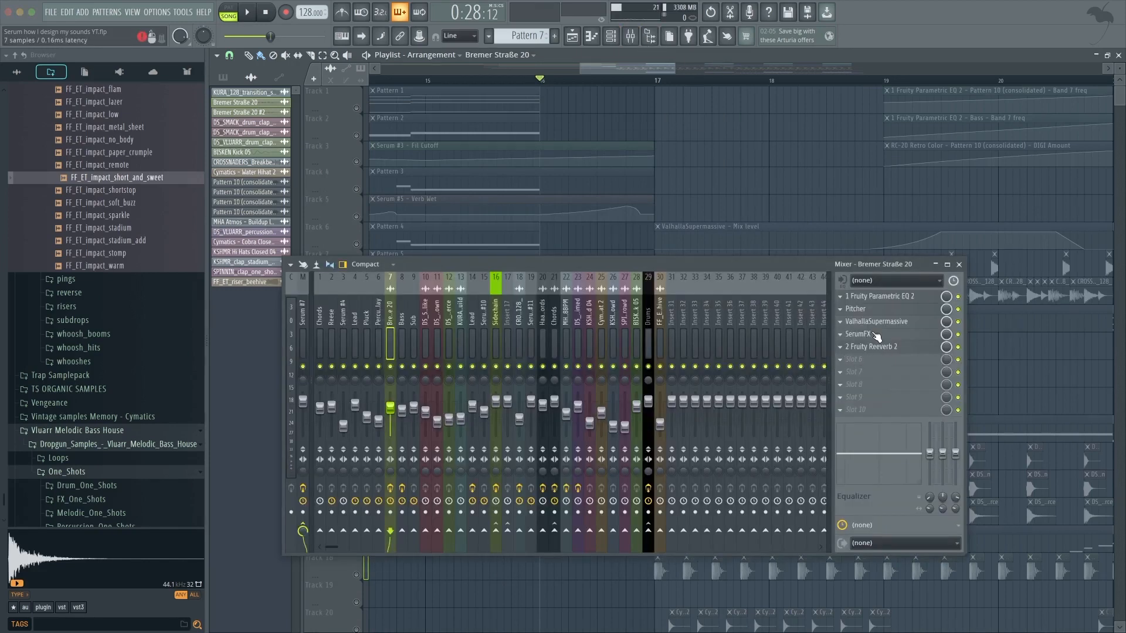
{"action": "left_click", "coordinate": [862, 334]}
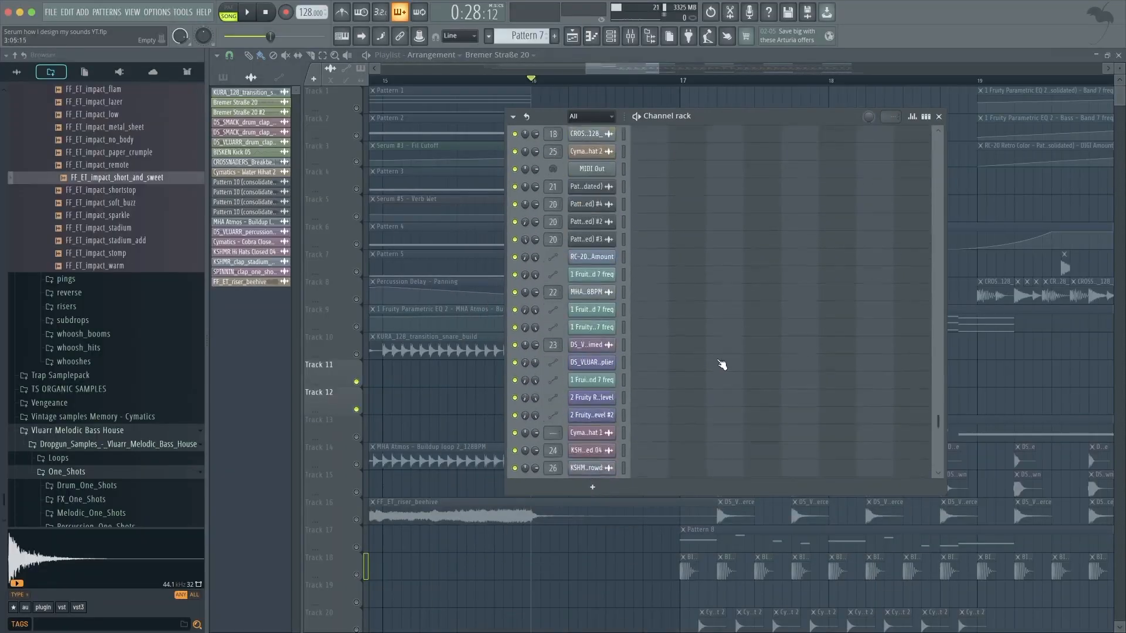
{"action": "scroll", "coordinate": [721, 365], "scroll_direction": "up", "scroll_amount": 6}
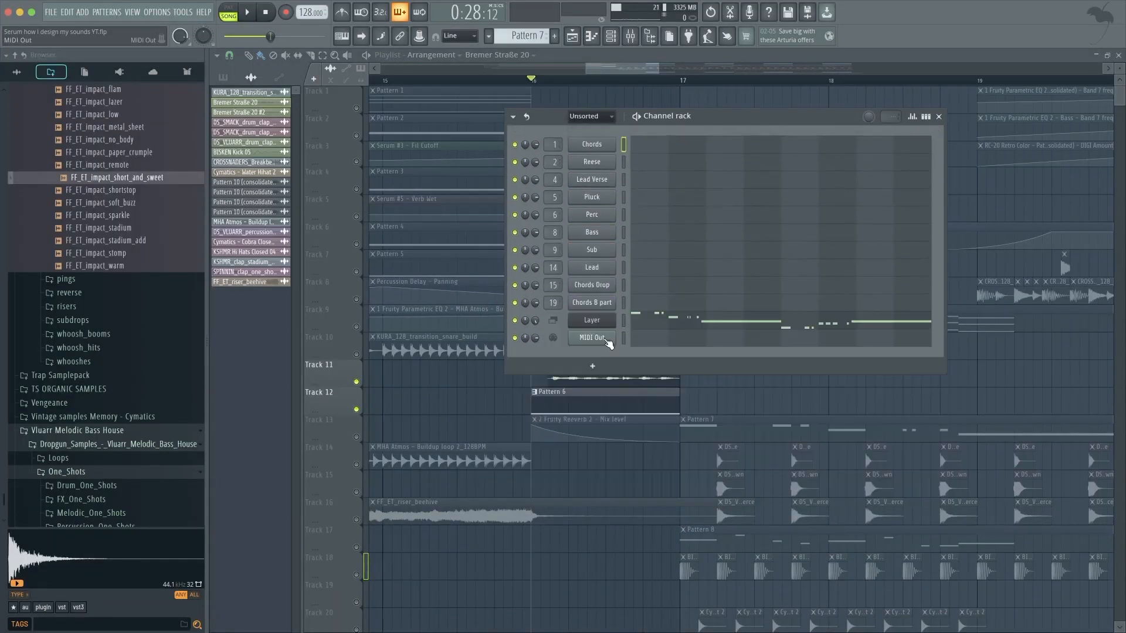
{"action": "left_click", "coordinate": [604, 338]}
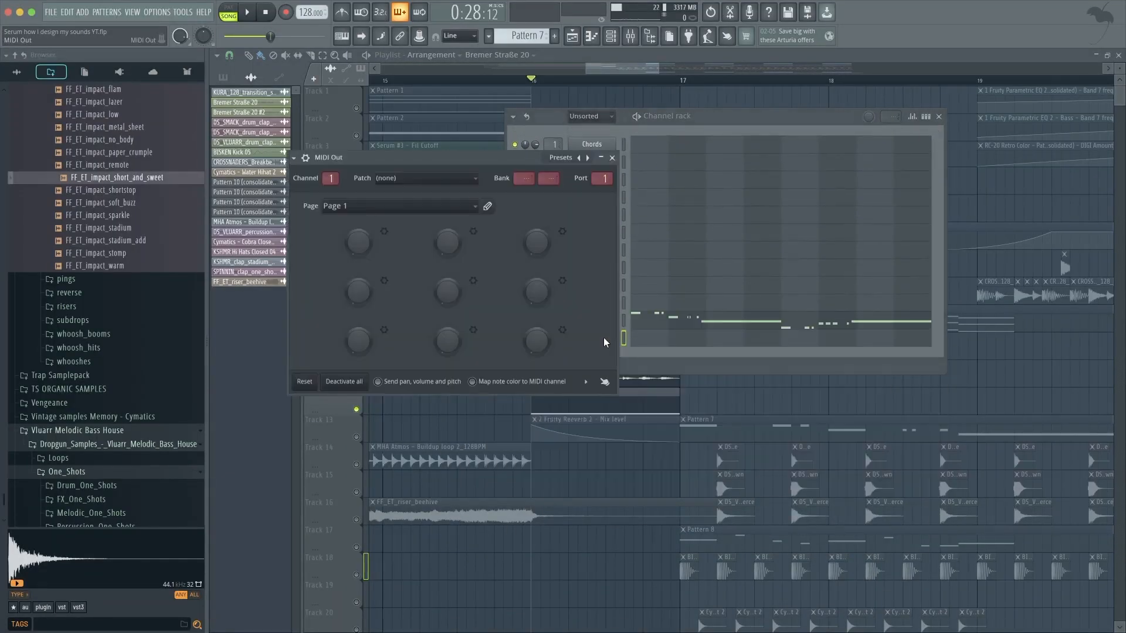
{"action": "left_click", "coordinate": [651, 338]}
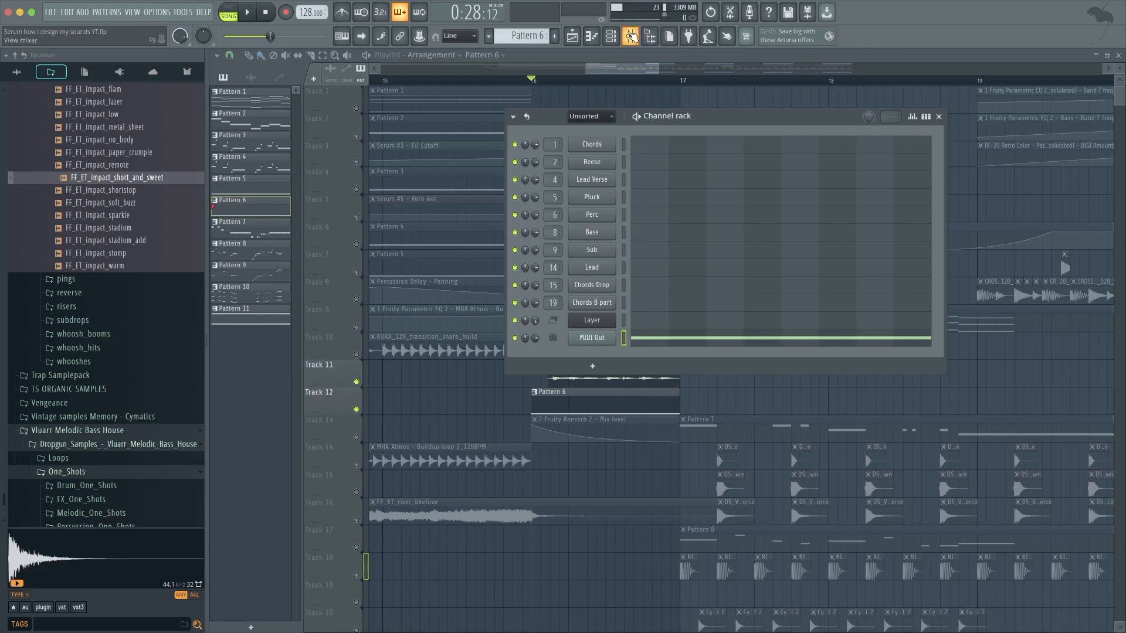
{"action": "left_click", "coordinate": [630, 36]}
{"action": "left_click", "coordinate": [858, 334]}
{"action": "left_click", "coordinate": [349, 109]}
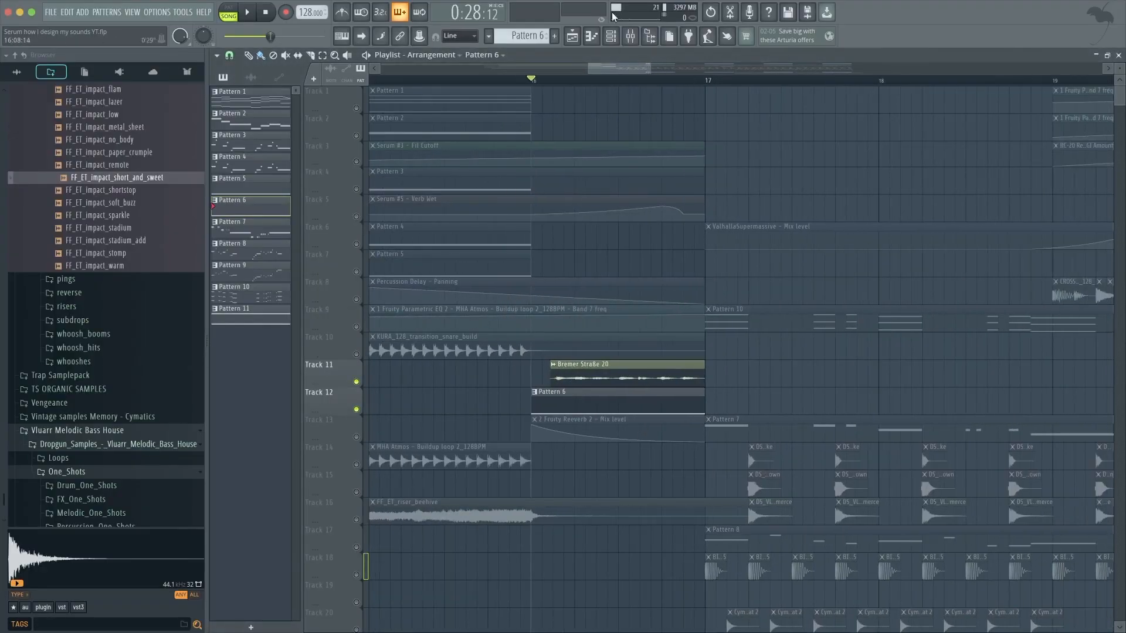
{"action": "left_click", "coordinate": [631, 36]}
{"action": "left_click", "coordinate": [888, 336]}
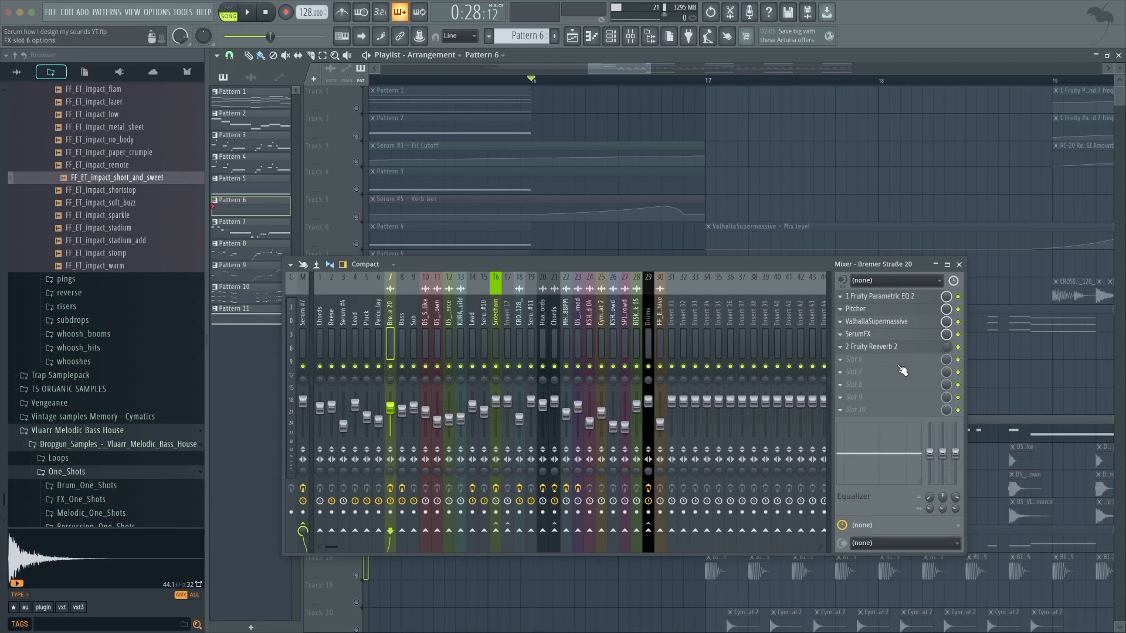
{"action": "key", "text": "F9"}
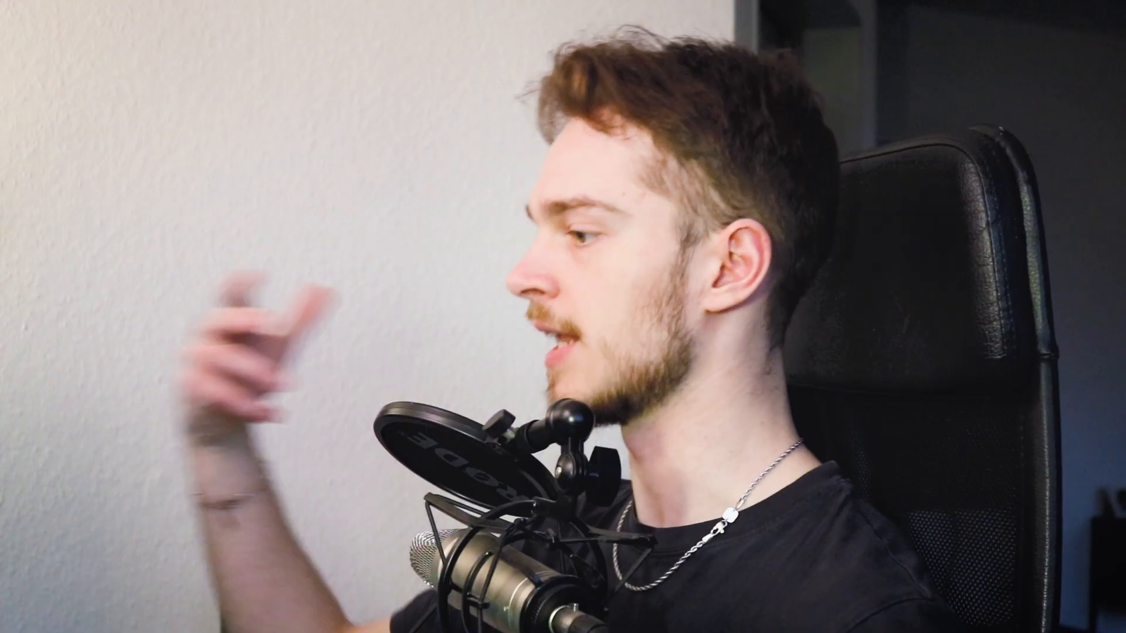
Play the arrangement and review the Sub patch's Serum FX page and main oscillator page.
{"action": "key", "text": "space"}
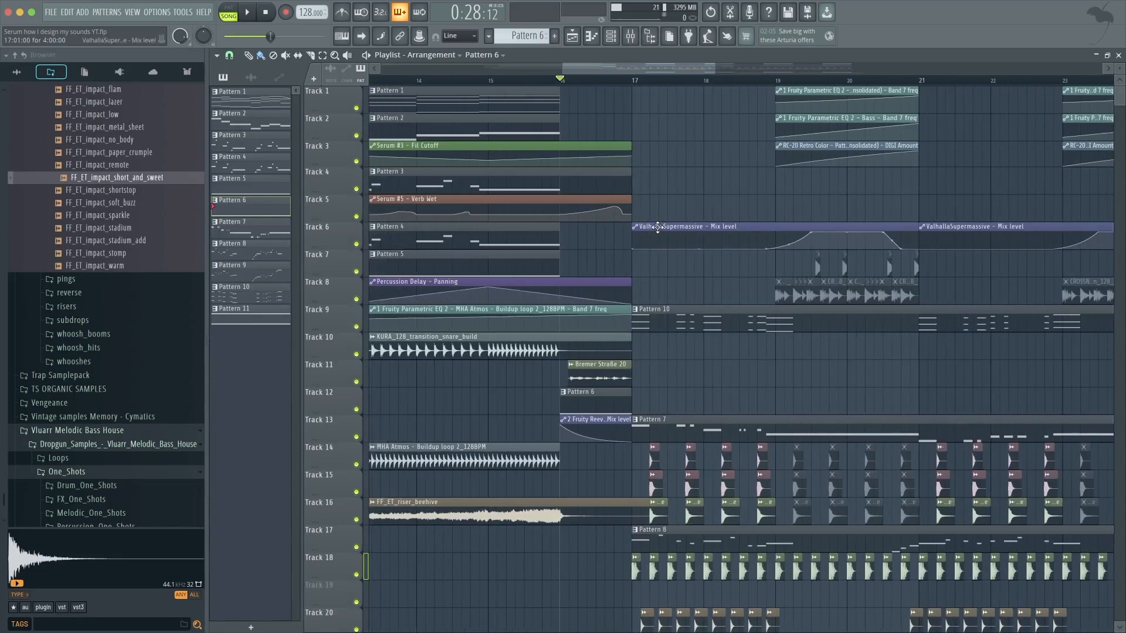
{"action": "scroll", "coordinate": [668, 147], "scroll_direction": "down", "scroll_amount": 1}
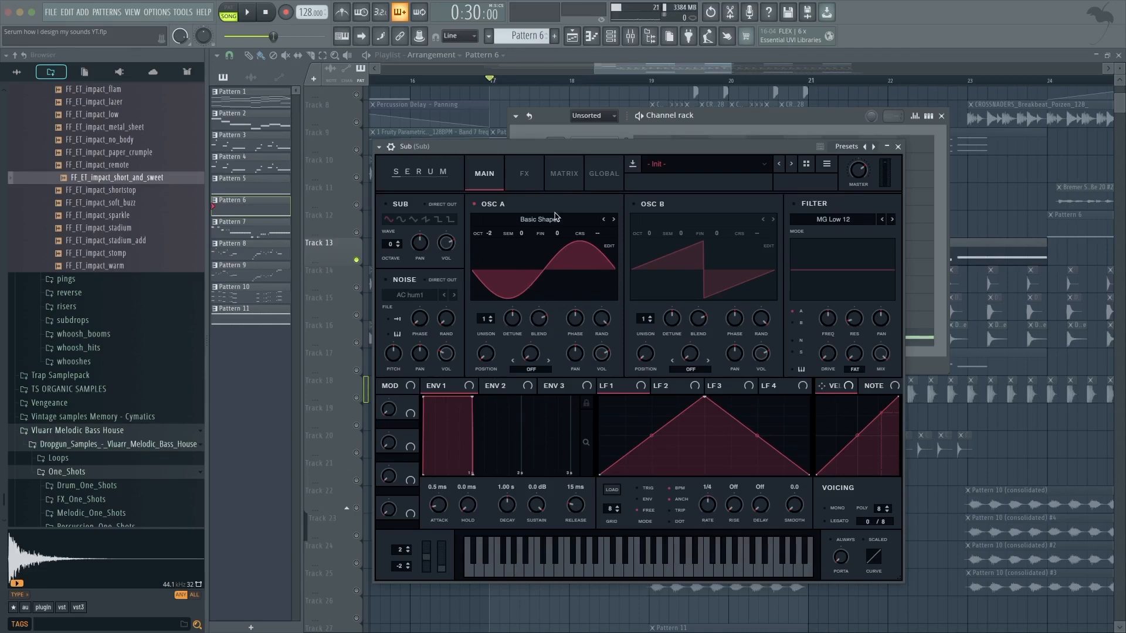
{"action": "left_click", "coordinate": [538, 177]}
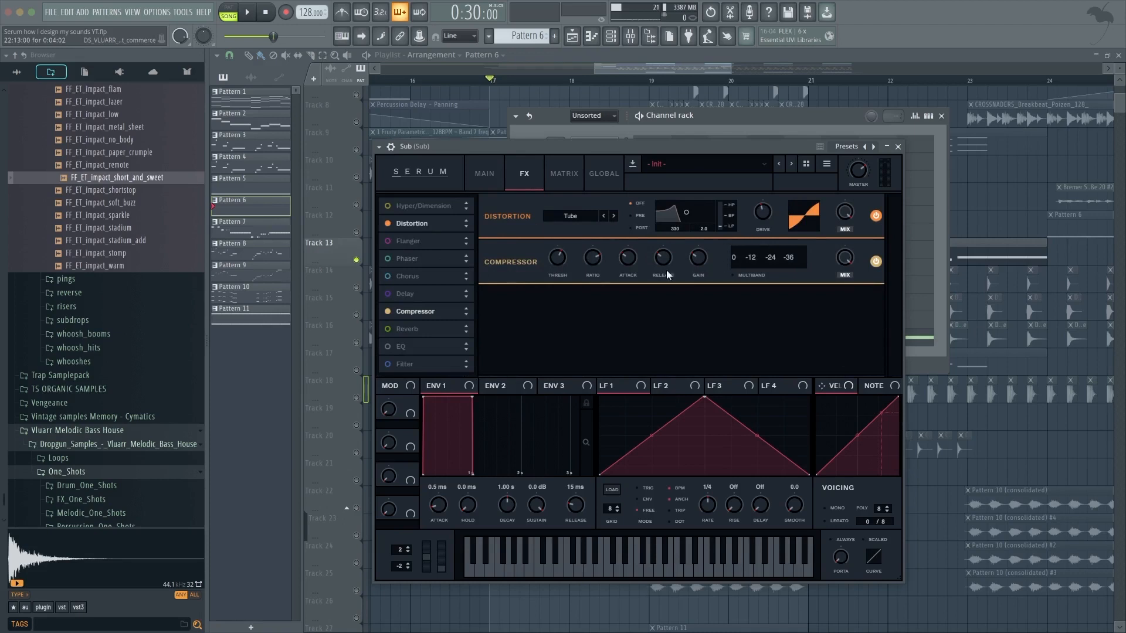
{"action": "left_click", "coordinate": [484, 174]}
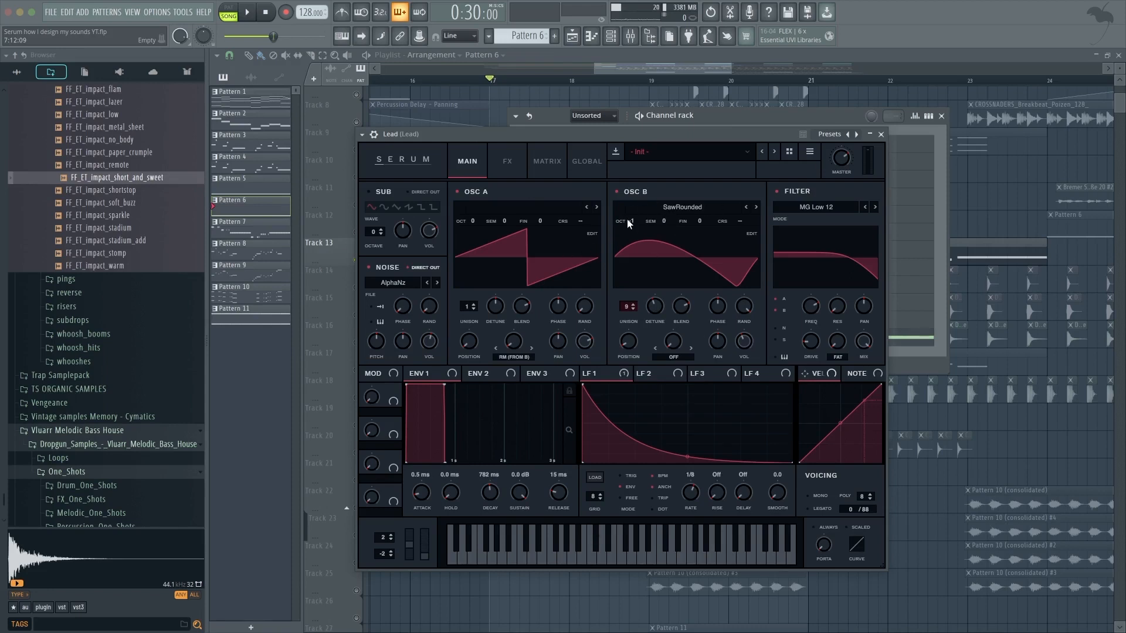
Review the Lead patch's Serum settings and the Chords Drop patch's oscillators.
{"action": "left_click", "coordinate": [503, 161]}
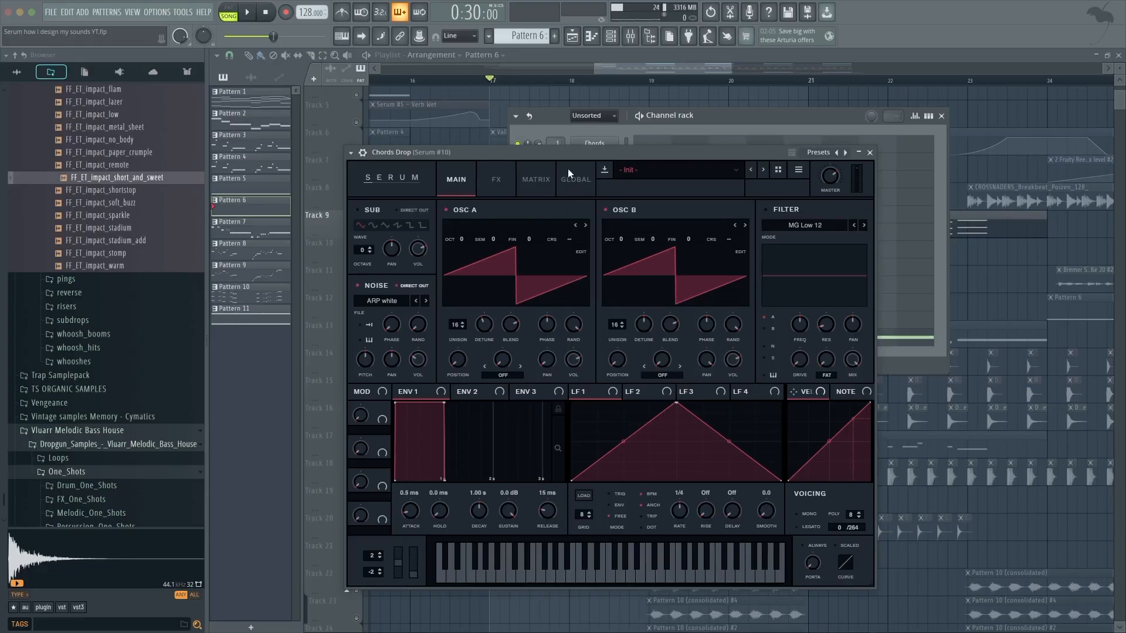
{"action": "left_click_drag", "start_coordinate": [574, 150], "coordinate": [586, 147]}
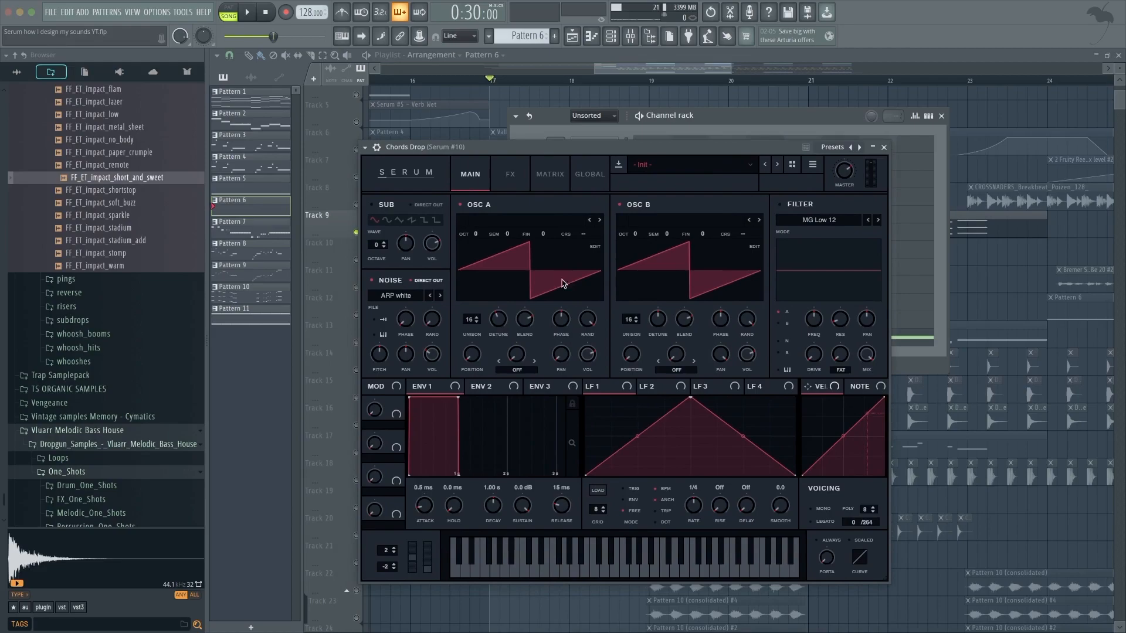
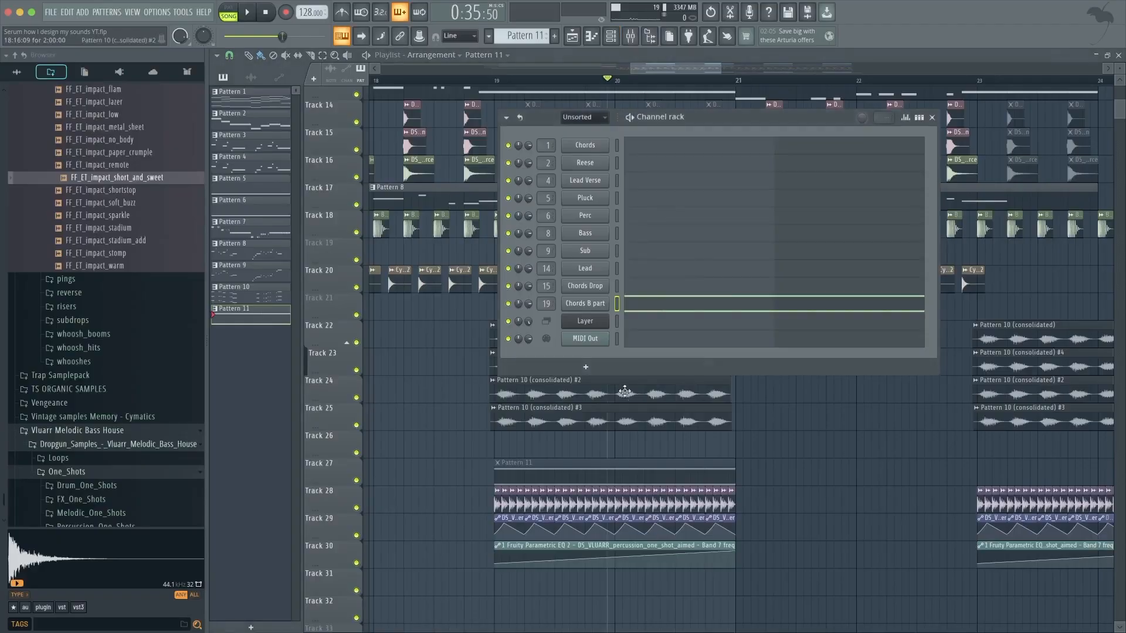
Move the Chords B part Serum window aside and close it.
{"action": "left_click", "coordinate": [584, 304]}
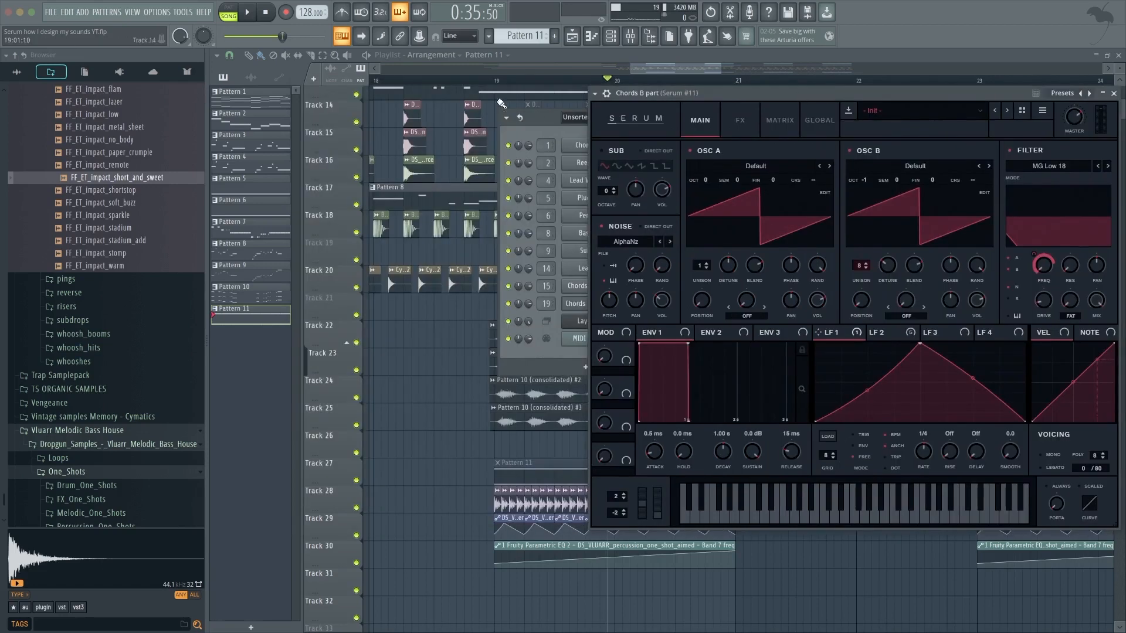
{"action": "left_click", "coordinate": [500, 82]}
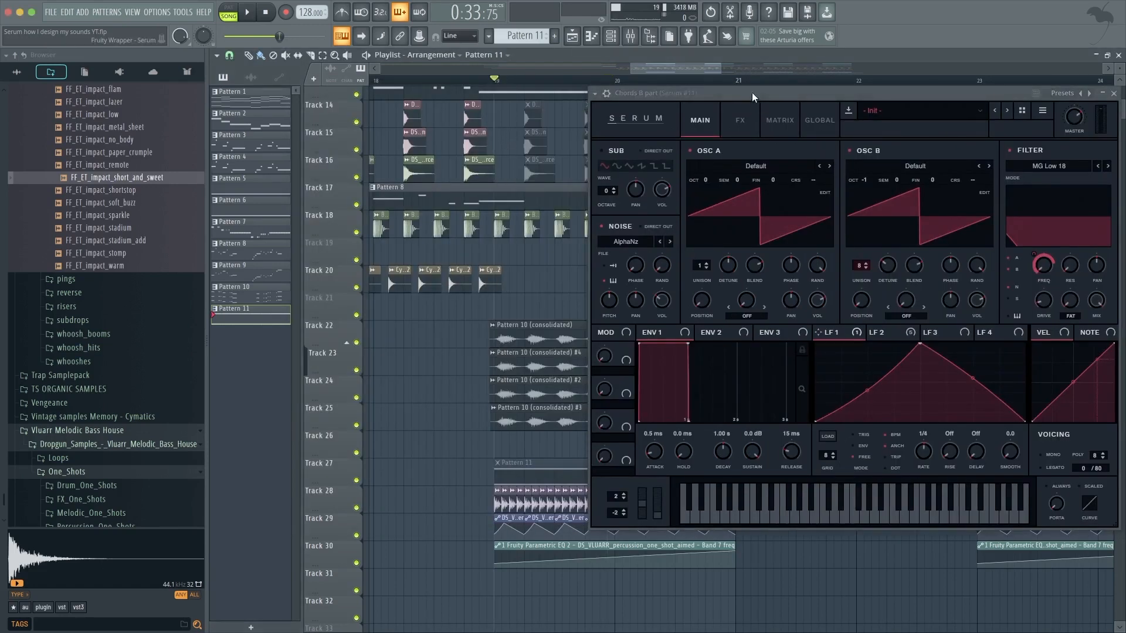
{"action": "left_click_drag", "start_coordinate": [752, 94], "coordinate": [730, 104]}
{"action": "key", "text": "Escape"}
Open the audio clip settings of the Pattern 10 (consolidated) #2 chord clip to review its properties.
{"action": "scroll", "coordinate": [514, 365], "scroll_direction": "up", "scroll_amount": 2}
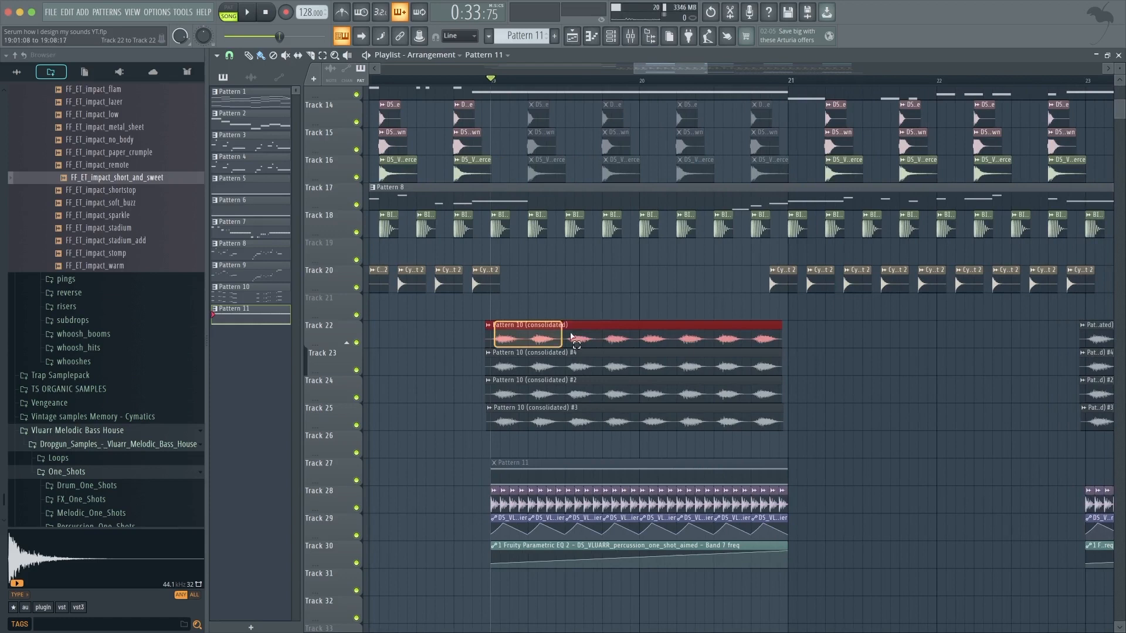
{"action": "scroll", "coordinate": [476, 360], "scroll_direction": "up", "scroll_amount": 2}
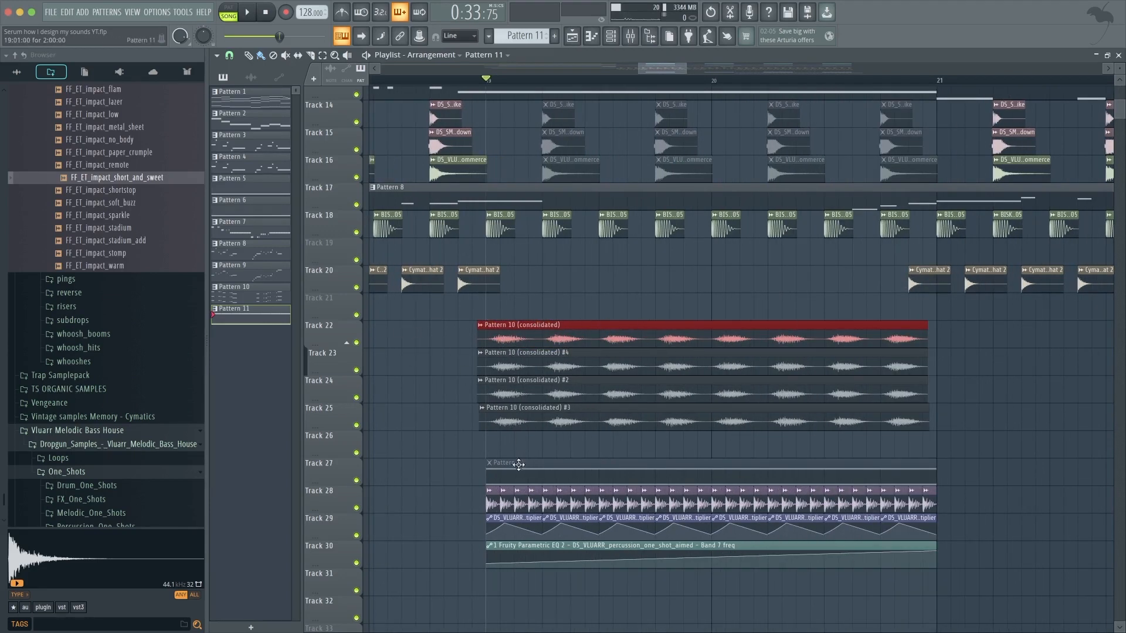
{"action": "scroll", "coordinate": [511, 401], "scroll_direction": "up", "scroll_amount": 1}
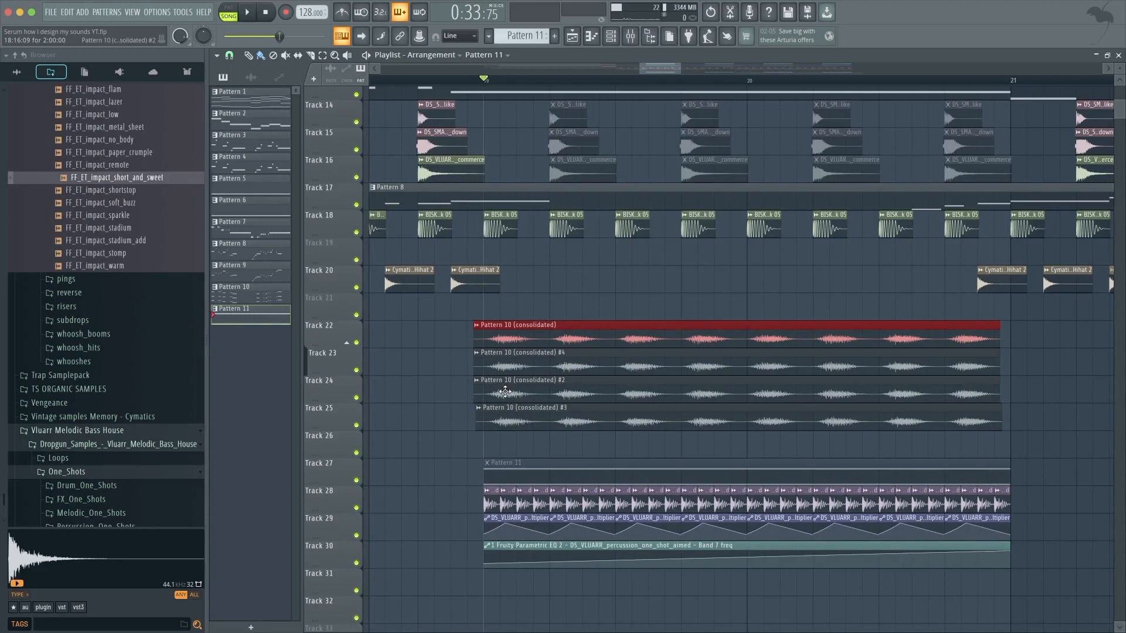
{"action": "double_click", "coordinate": [509, 358]}
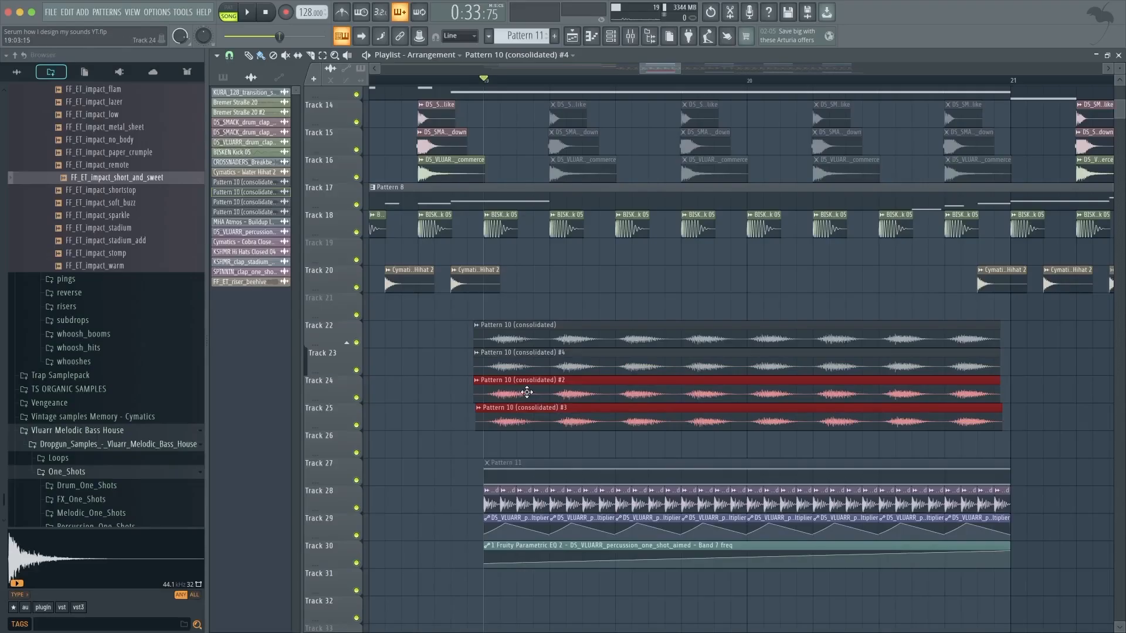
{"action": "double_click", "coordinate": [523, 395]}
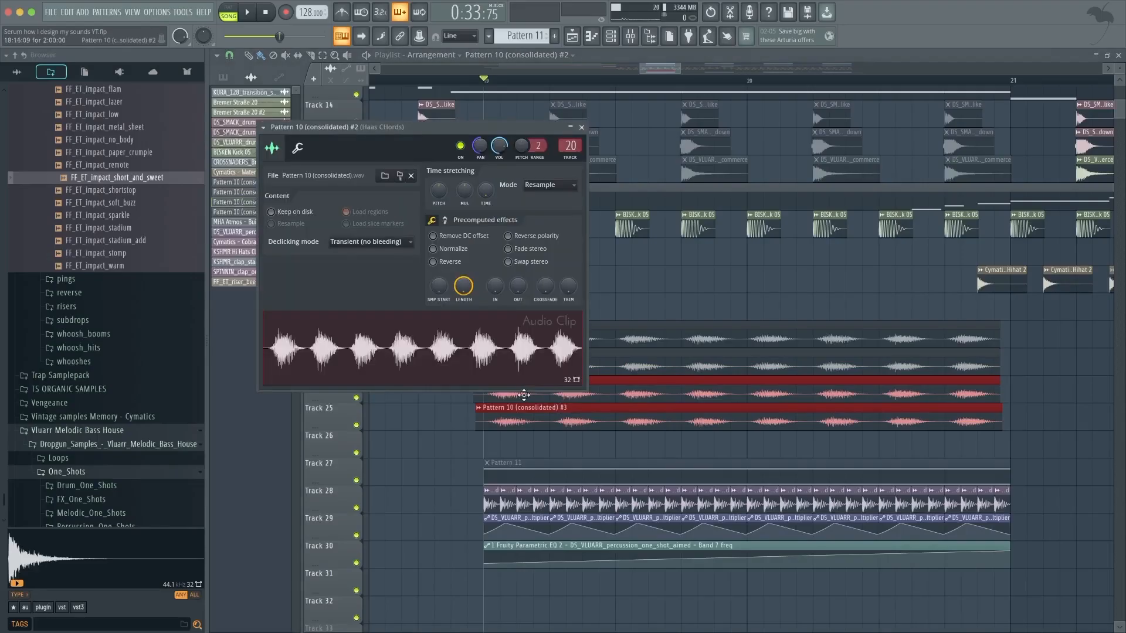
Close the clip settings and open the Chords mixer track's RC-20 Retro Color plugin to review it.
{"action": "left_click", "coordinate": [581, 127]}
{"action": "double_click", "coordinate": [593, 171]}
{"action": "left_click", "coordinate": [598, 140]}
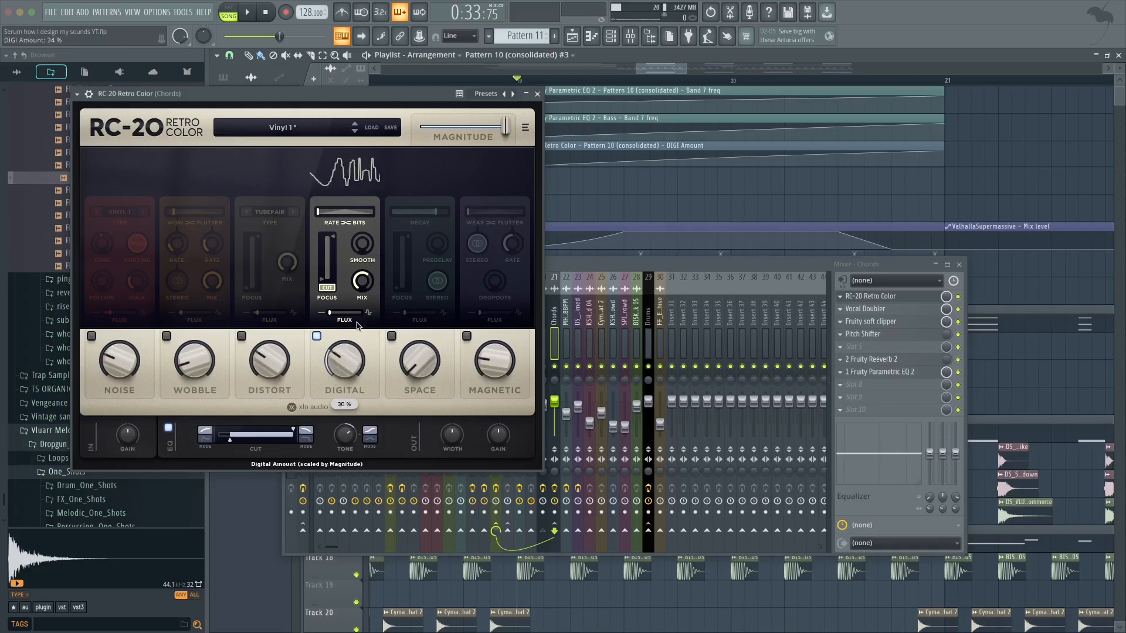
{"action": "left_click", "coordinate": [537, 94]}
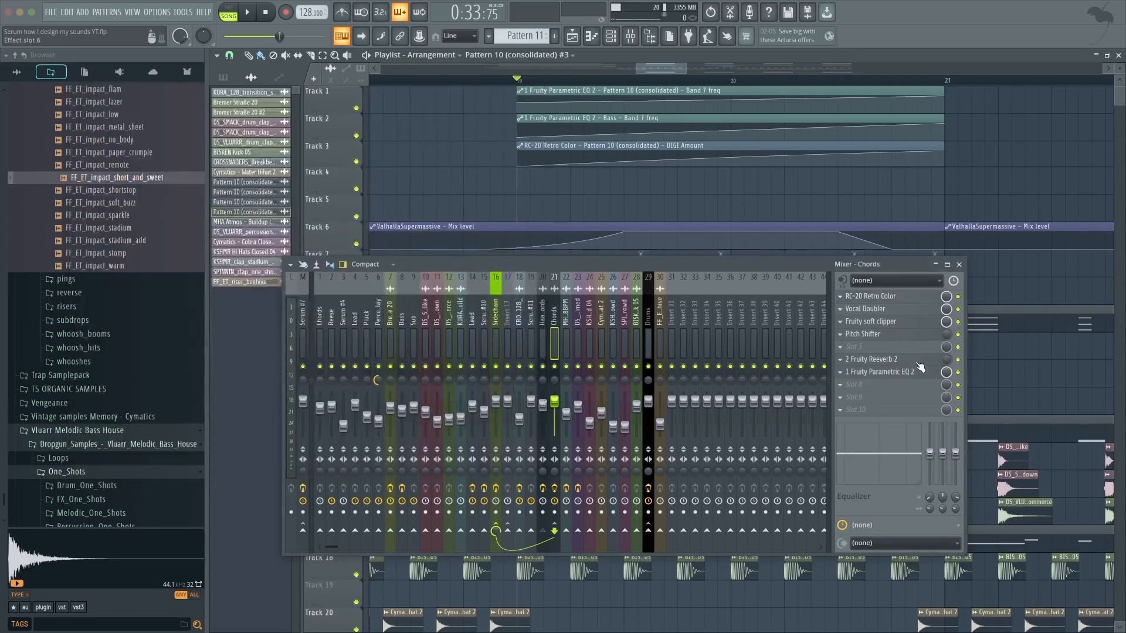
Review the Chords mixer track's effect chain, opening and closing the Vocal Doubler and Fruity soft clipper, then close the mixer.
{"action": "left_click", "coordinate": [908, 337]}
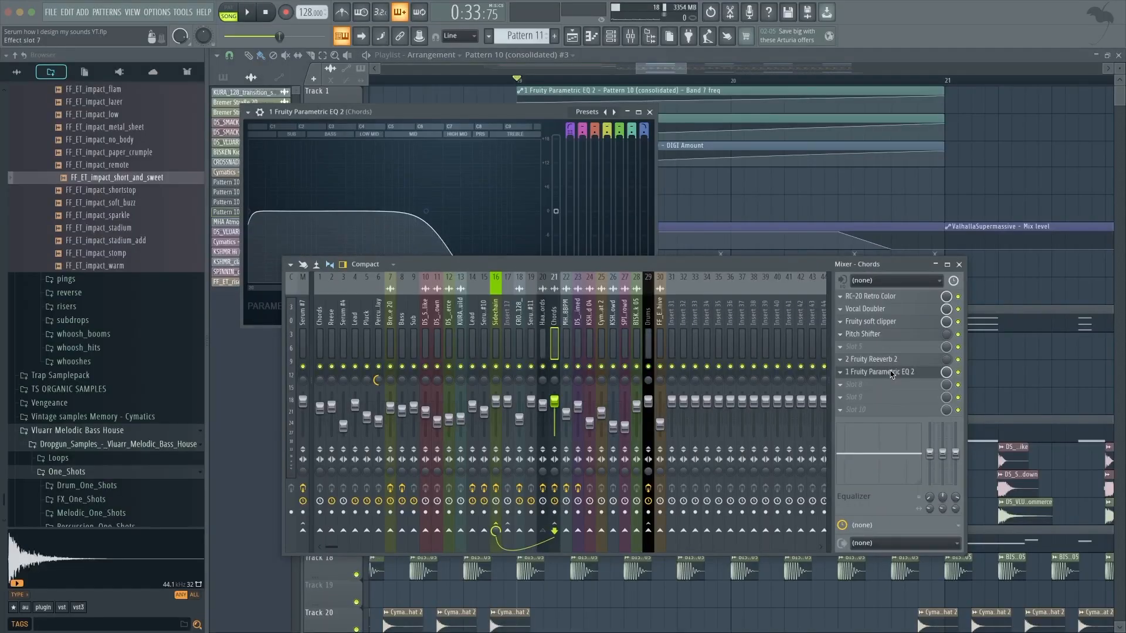
{"action": "left_click", "coordinate": [892, 373]}
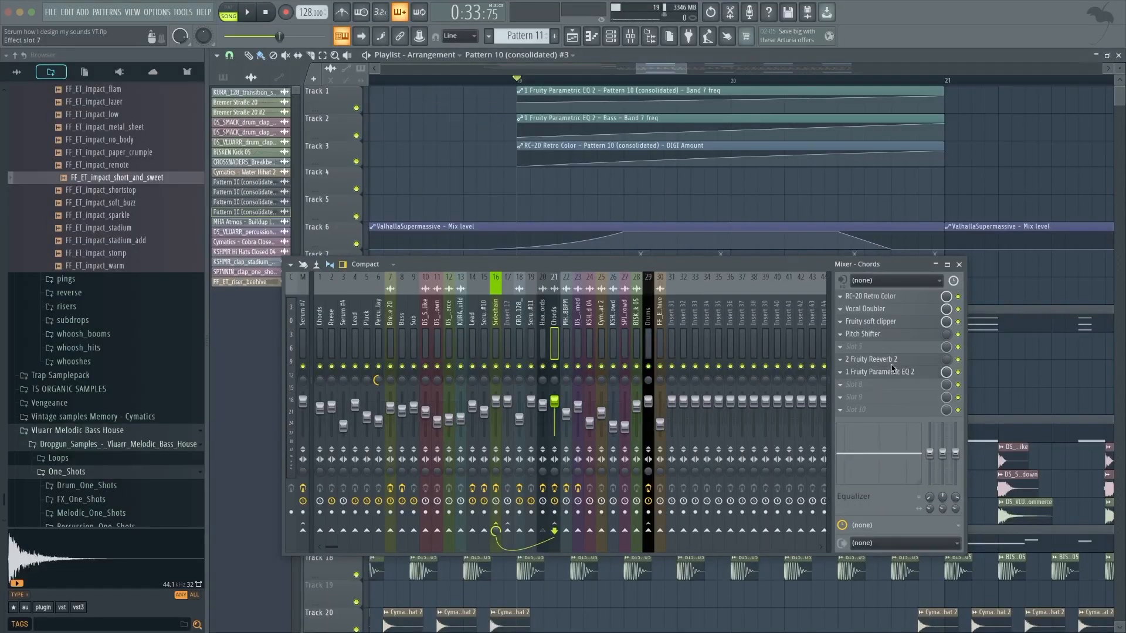
{"action": "left_click", "coordinate": [887, 310]}
{"action": "left_click", "coordinate": [887, 310]}
{"action": "left_click", "coordinate": [888, 324]}
{"action": "left_click", "coordinate": [888, 323]}
{"action": "key", "text": "F9"}
Play back the consolidated chord clips and percussion tracks in the drop section.
{"action": "scroll", "coordinate": [352, 228], "scroll_direction": "down", "scroll_amount": 10}
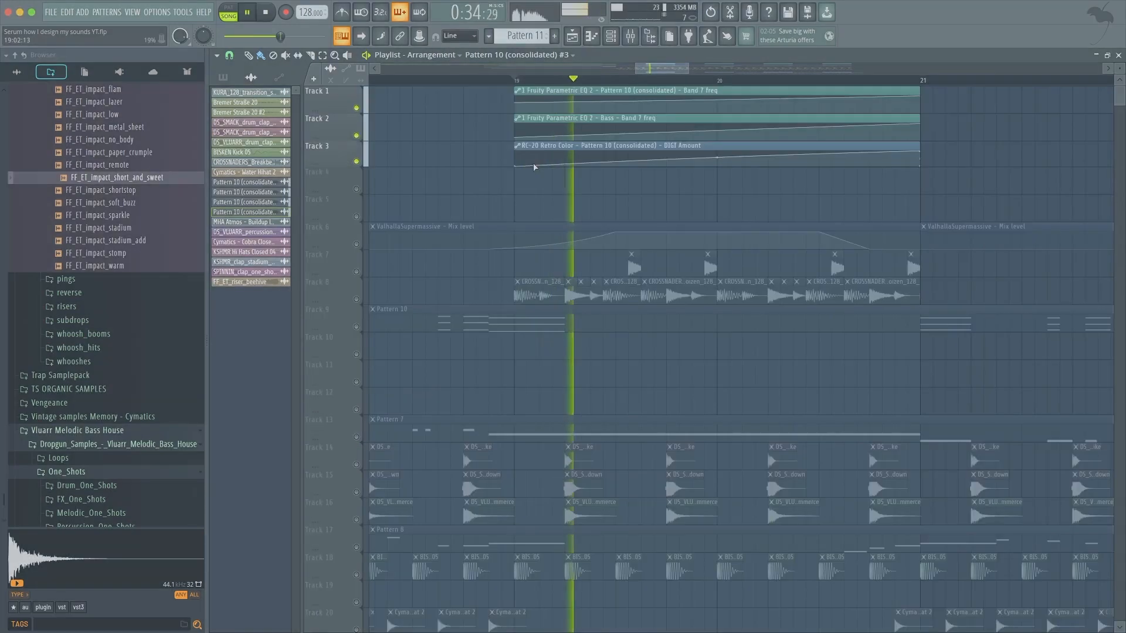
{"action": "scroll", "coordinate": [482, 171], "scroll_direction": "down", "scroll_amount": 7}
{"action": "scroll", "coordinate": [475, 178], "scroll_direction": "down", "scroll_amount": 7}
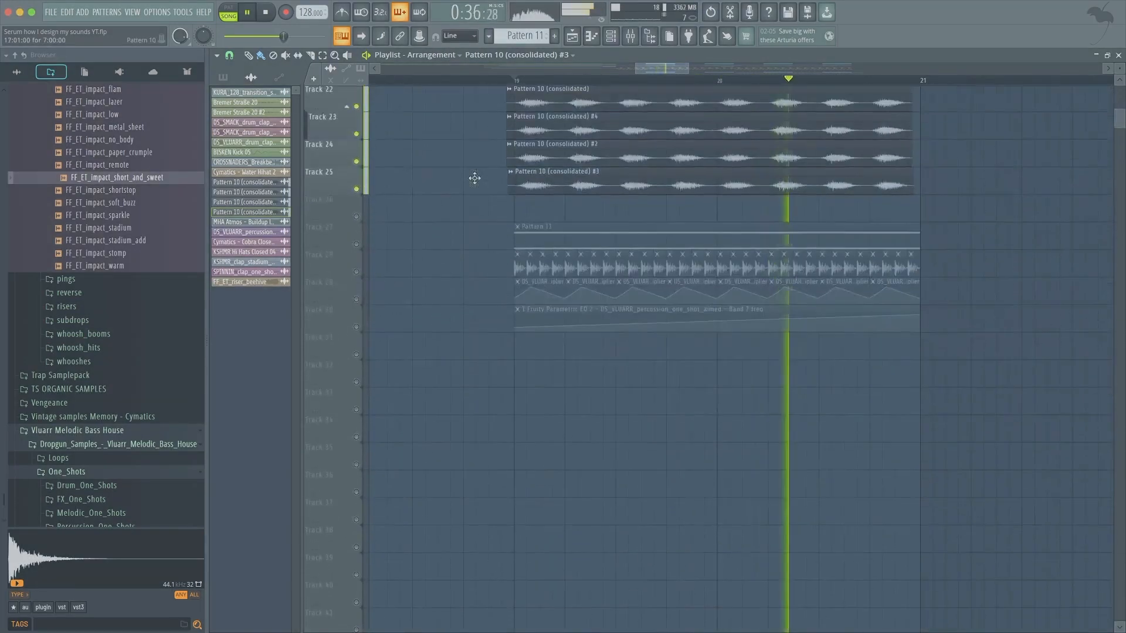
{"action": "scroll", "coordinate": [475, 178], "scroll_direction": "up", "scroll_amount": 11}
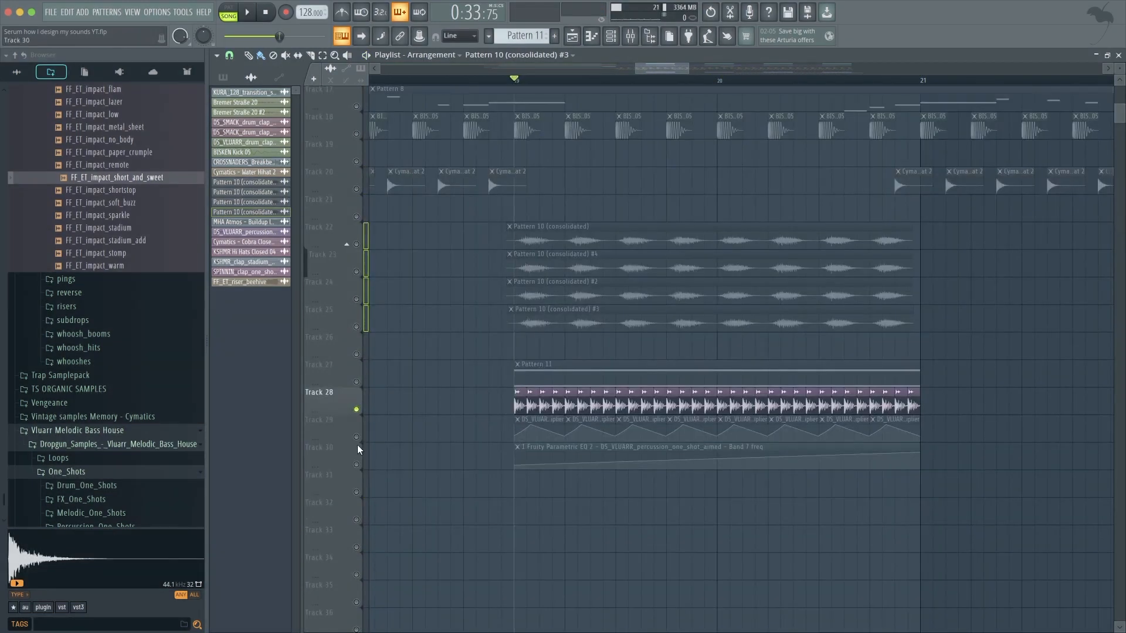
{"action": "scroll", "coordinate": [475, 444], "scroll_direction": "up", "scroll_amount": 2}
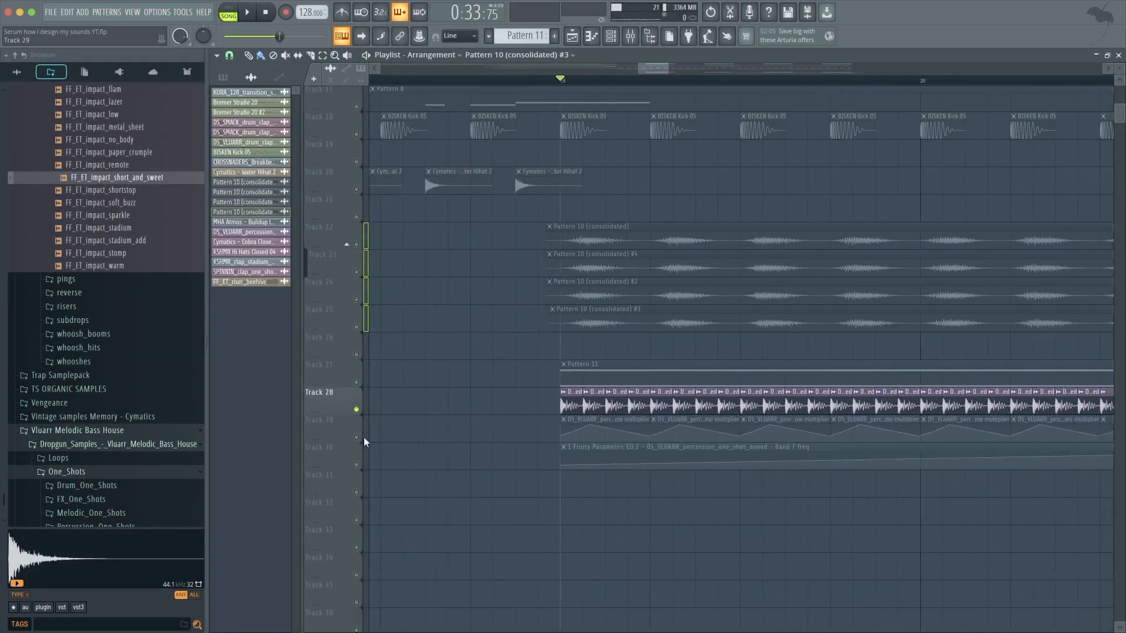
{"action": "scroll", "coordinate": [557, 463], "scroll_direction": "down", "scroll_amount": 2}
{"action": "key", "text": "space"}
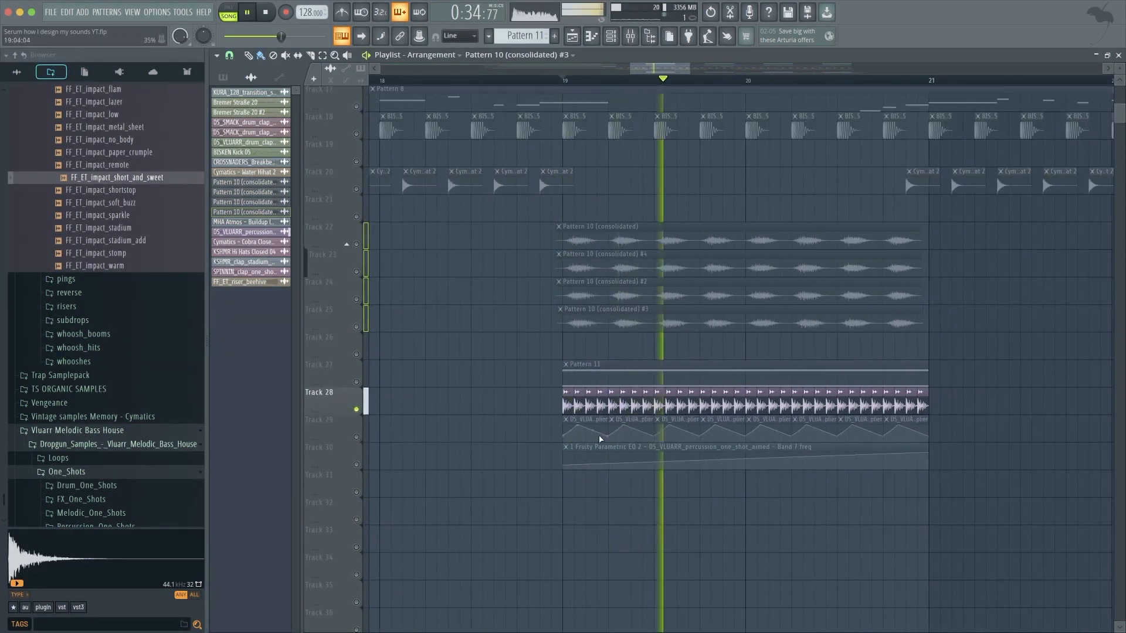
{"action": "key", "text": "space"}
Replay the drop section to hear the percussion and its Fruity Parametric EQ 2 automation on track 30.
{"action": "scroll", "coordinate": [498, 418], "scroll_direction": "up", "scroll_amount": 1}
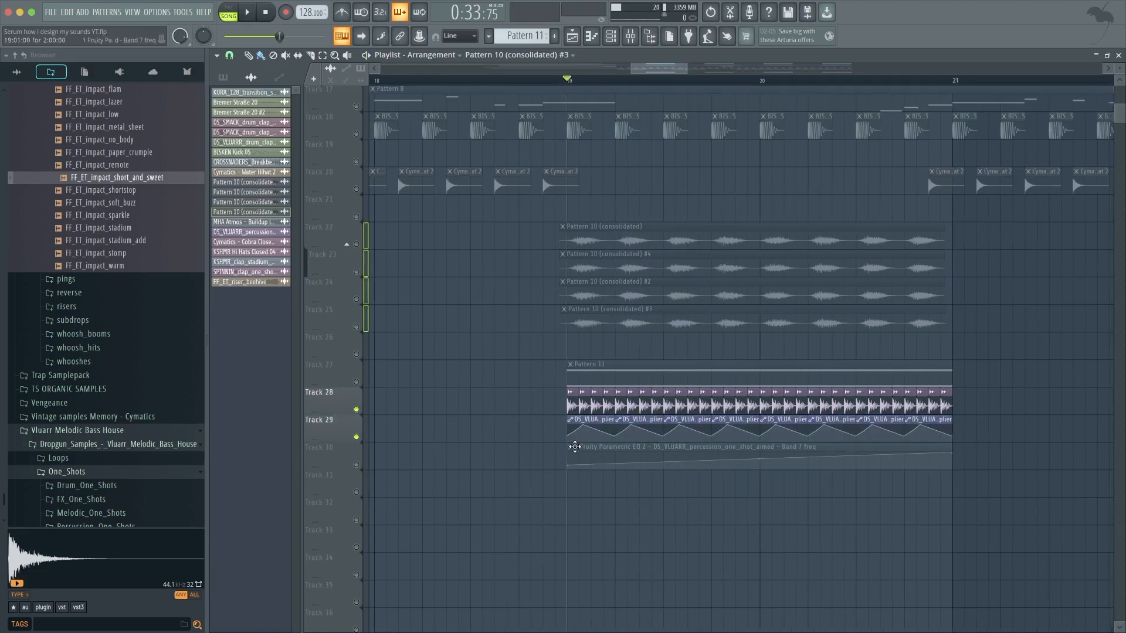
{"action": "scroll", "coordinate": [633, 239], "scroll_direction": "up", "scroll_amount": 2}
{"action": "left_click_drag", "start_coordinate": [528, 197], "coordinate": [1025, 348]}
{"action": "left_click", "coordinate": [1023, 341], "text": "ctrl"}
{"action": "key", "text": "space"}
{"action": "left_click", "coordinate": [558, 464]}
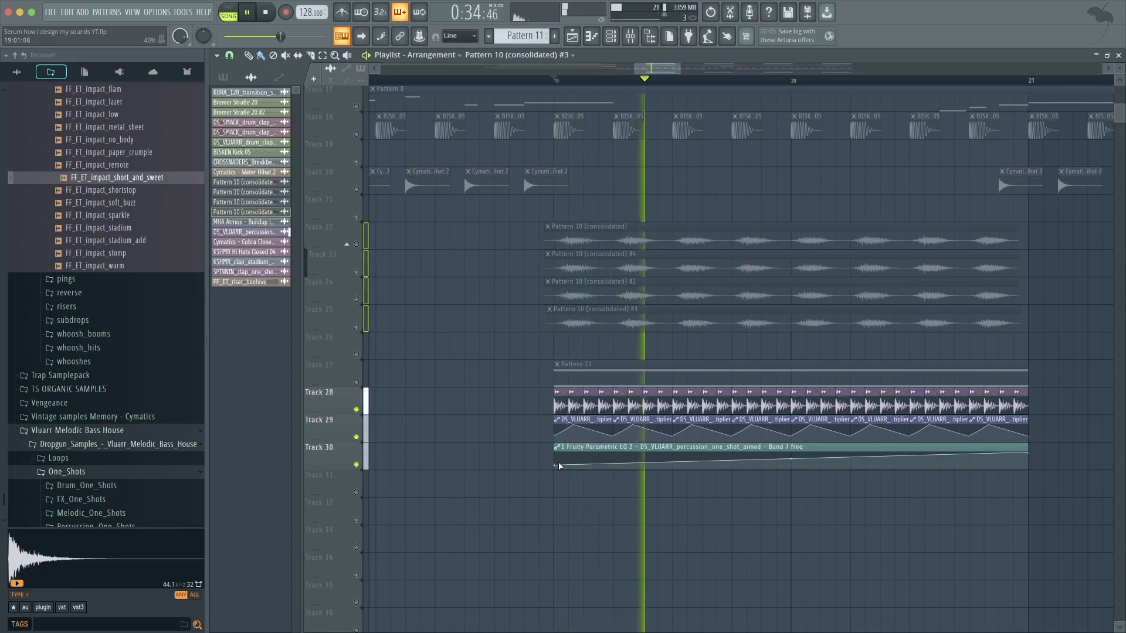
{"action": "key", "text": "space"}
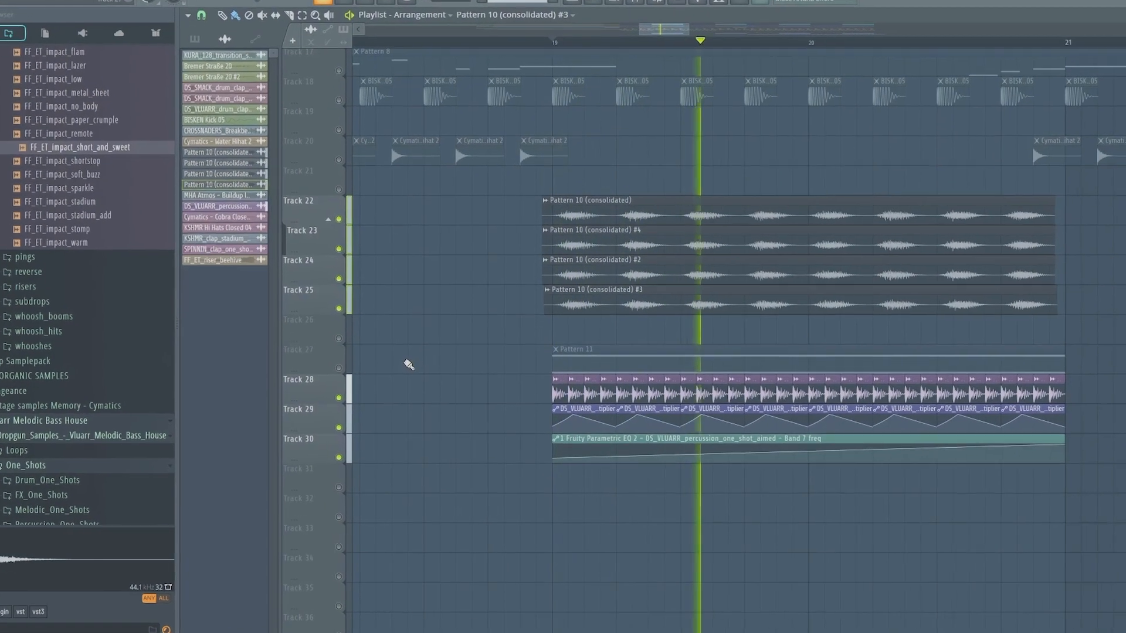
Review the EQ and RC-20 automation clips on tracks 1 to 3 while playing the drop.
{"action": "scroll", "coordinate": [439, 346], "scroll_direction": "down", "scroll_amount": 4}
{"action": "scroll", "coordinate": [449, 342], "scroll_direction": "up", "scroll_amount": 4}
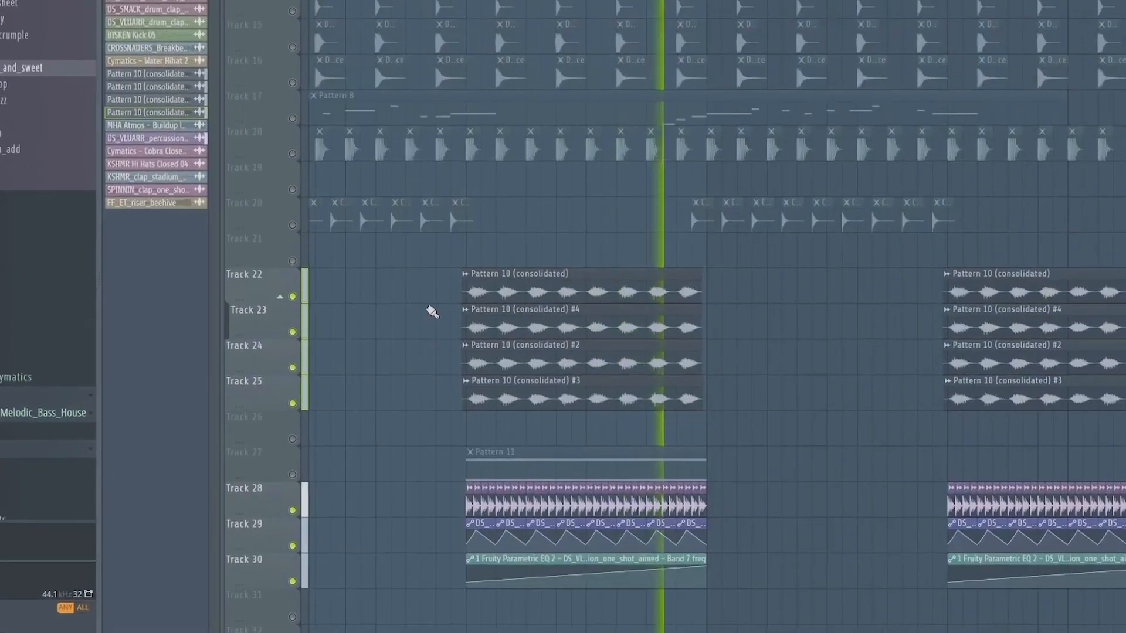
{"action": "scroll", "coordinate": [456, 339], "scroll_direction": "up", "scroll_amount": 1}
{"action": "key", "text": "space"}
{"action": "scroll", "coordinate": [469, 302], "scroll_direction": "up", "scroll_amount": 3}
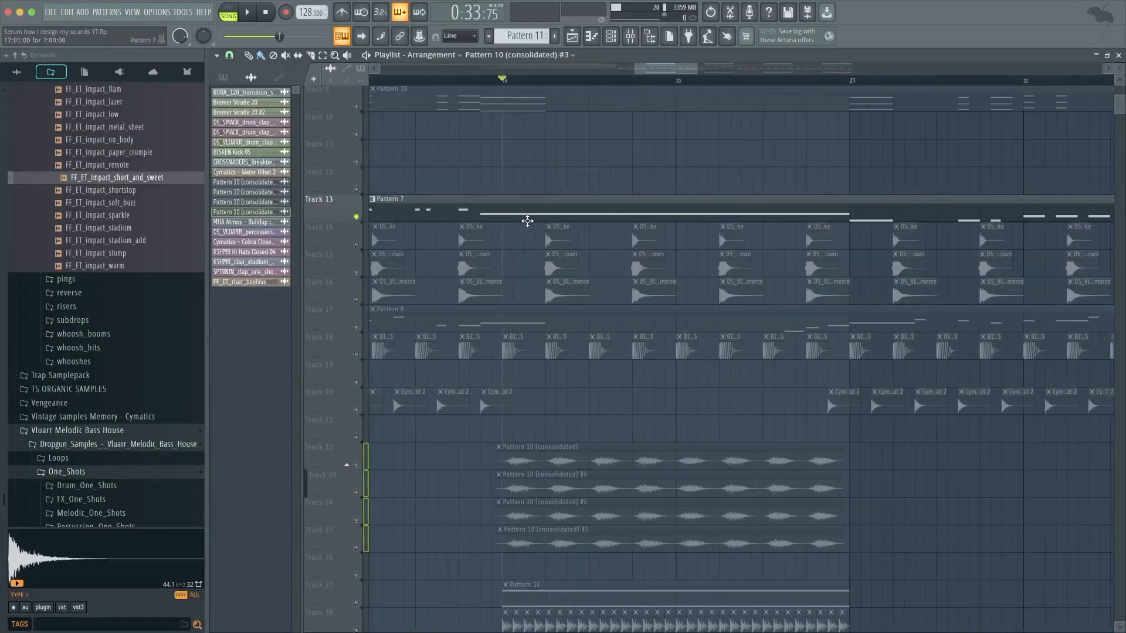
{"action": "left_click_drag", "start_coordinate": [521, 216], "coordinate": [783, 202]}
{"action": "scroll", "coordinate": [703, 206], "scroll_direction": "up", "scroll_amount": 3}
{"action": "scroll", "coordinate": [703, 206], "scroll_direction": "up", "scroll_amount": 5}
{"action": "left_click", "coordinate": [829, 99]}
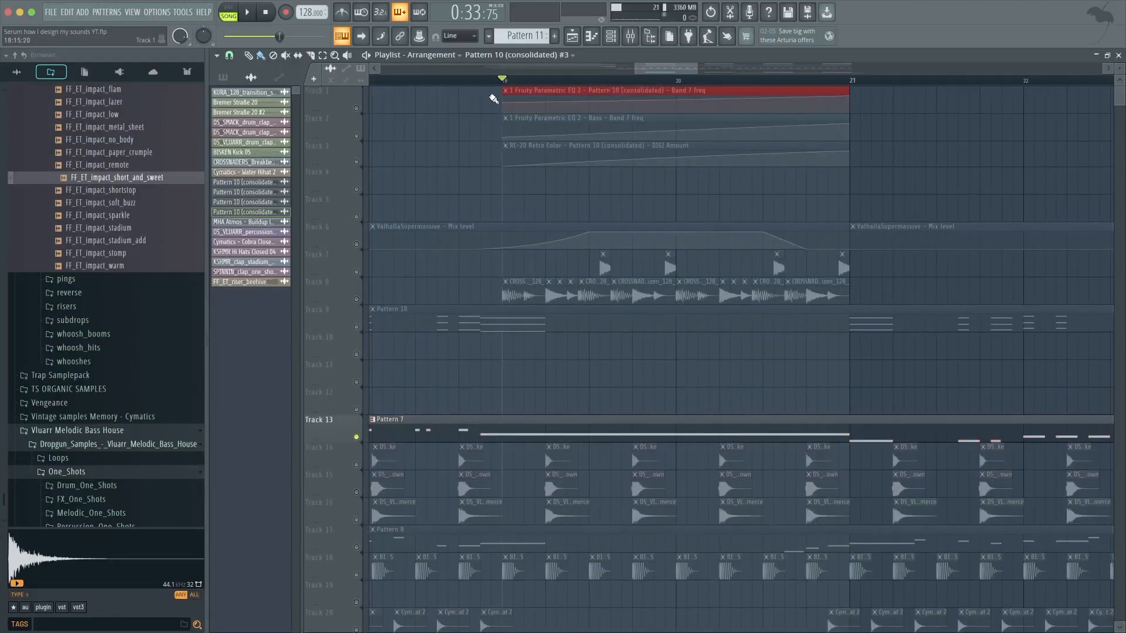
{"action": "scroll", "coordinate": [494, 99], "scroll_direction": "down", "scroll_amount": 5}
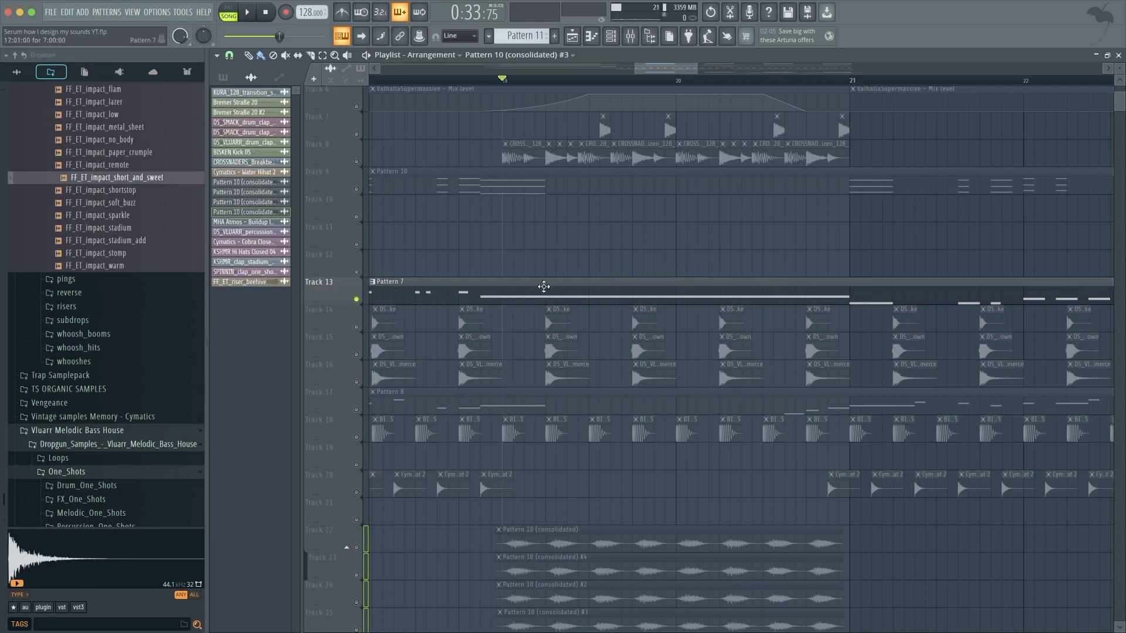
{"action": "key", "text": "space"}
{"action": "scroll", "coordinate": [536, 292], "scroll_direction": "up", "scroll_amount": 5}
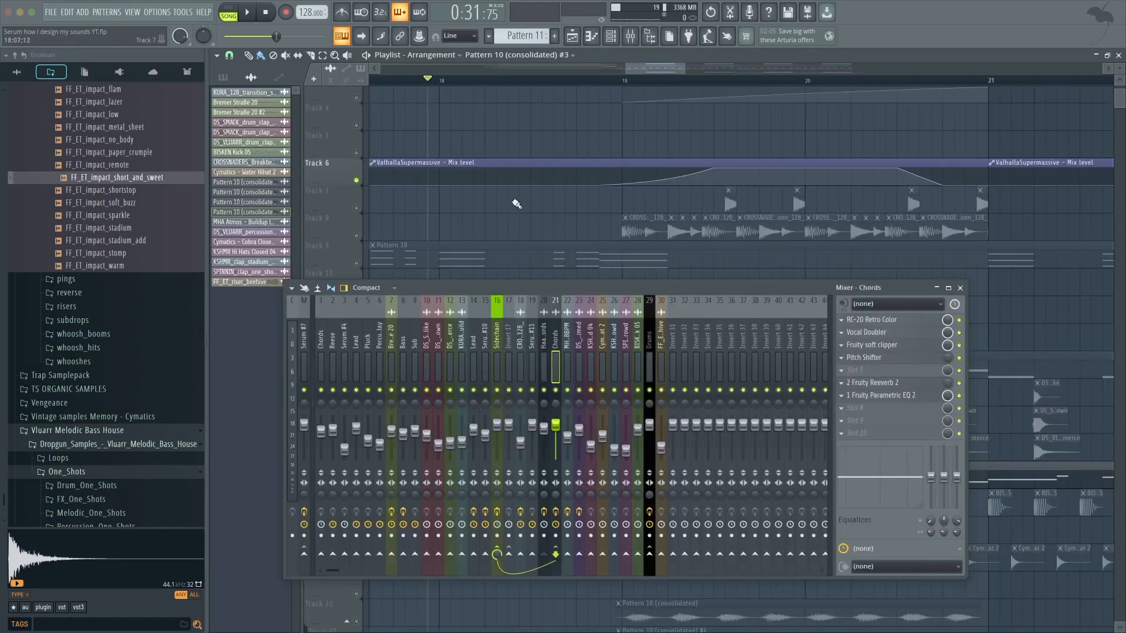
Review the Valhalla Supermassive mix-level automation on track 6 and the Lead Drop mixer track's effects.
{"action": "left_click_drag", "start_coordinate": [489, 229], "coordinate": [560, 147]}
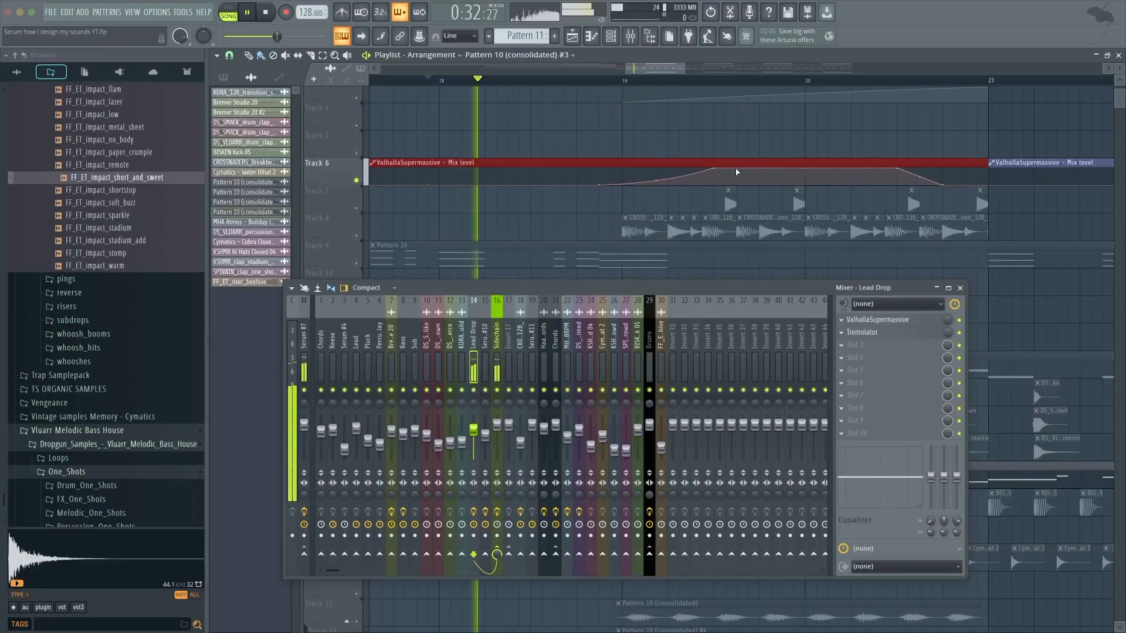
{"action": "left_click_drag", "start_coordinate": [680, 283], "coordinate": [668, 351]}
{"action": "scroll", "coordinate": [674, 299], "scroll_direction": "up", "scroll_amount": 2}
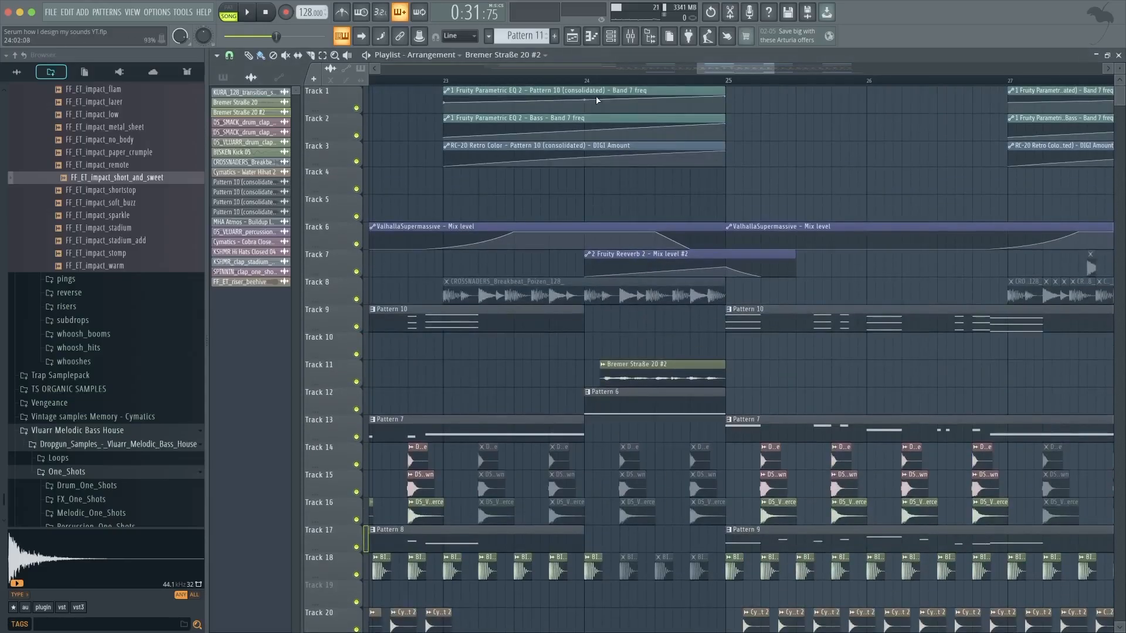
{"action": "left_click_drag", "start_coordinate": [597, 100], "coordinate": [728, 83]}
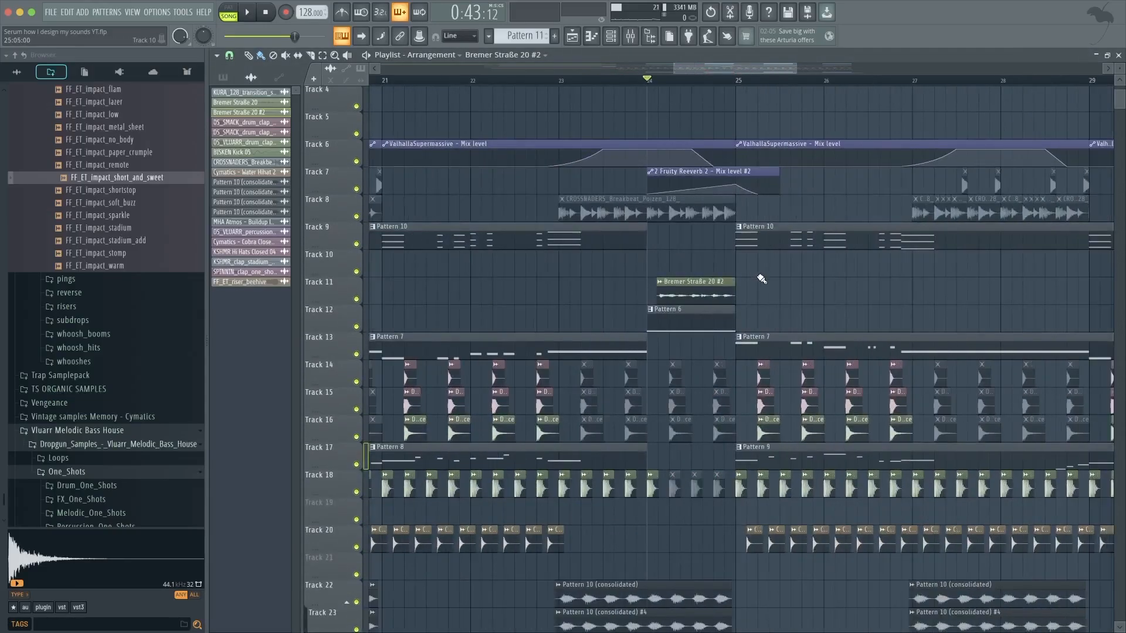
{"action": "scroll", "coordinate": [761, 279], "scroll_direction": "down", "scroll_amount": 10}
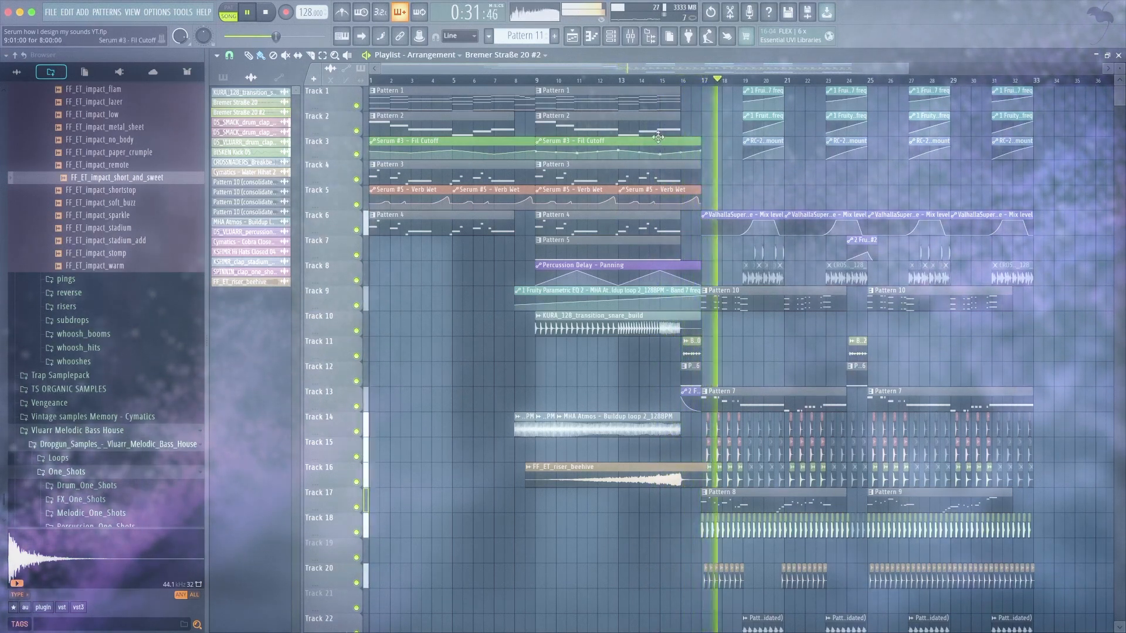
{"action": "key", "text": "F9"}
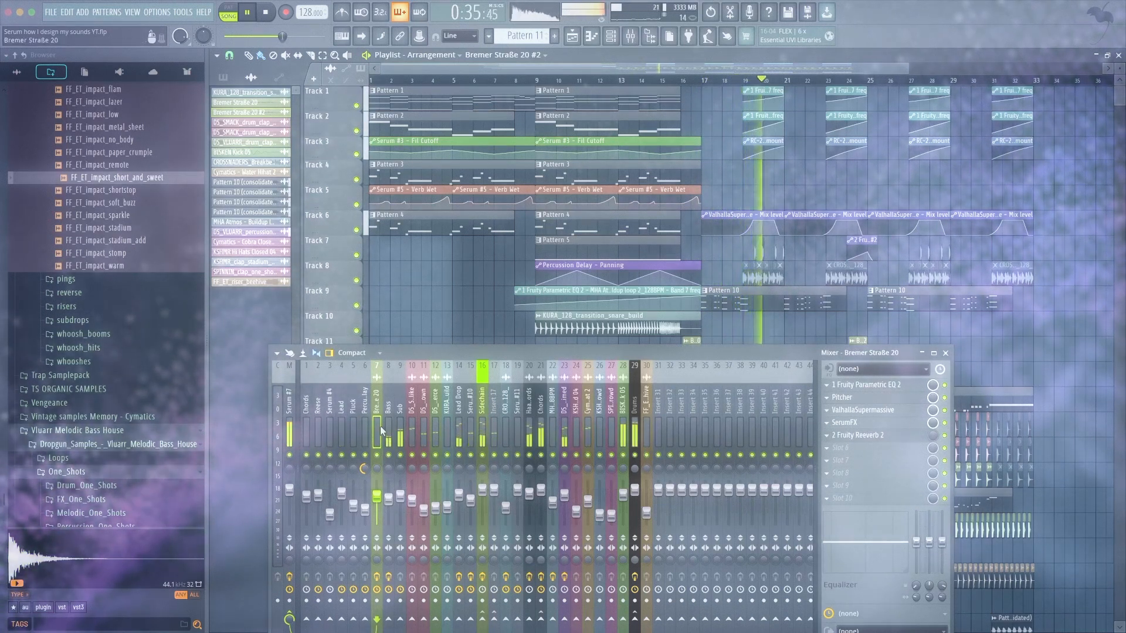
{"action": "left_click", "coordinate": [540, 492]}
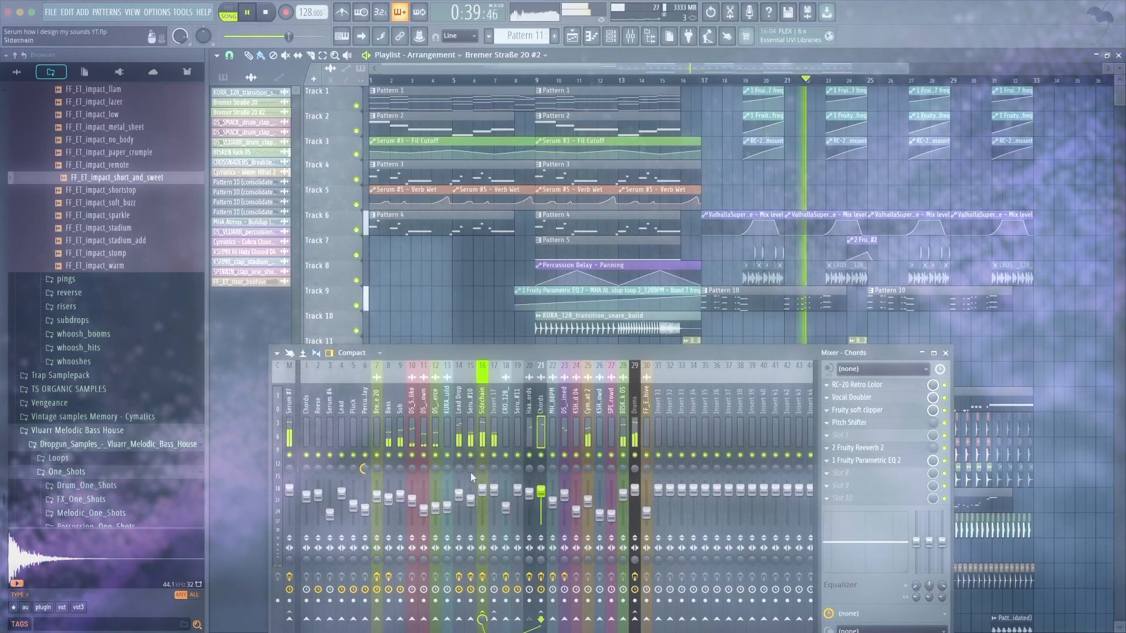
{"action": "left_click", "coordinate": [376, 424]}
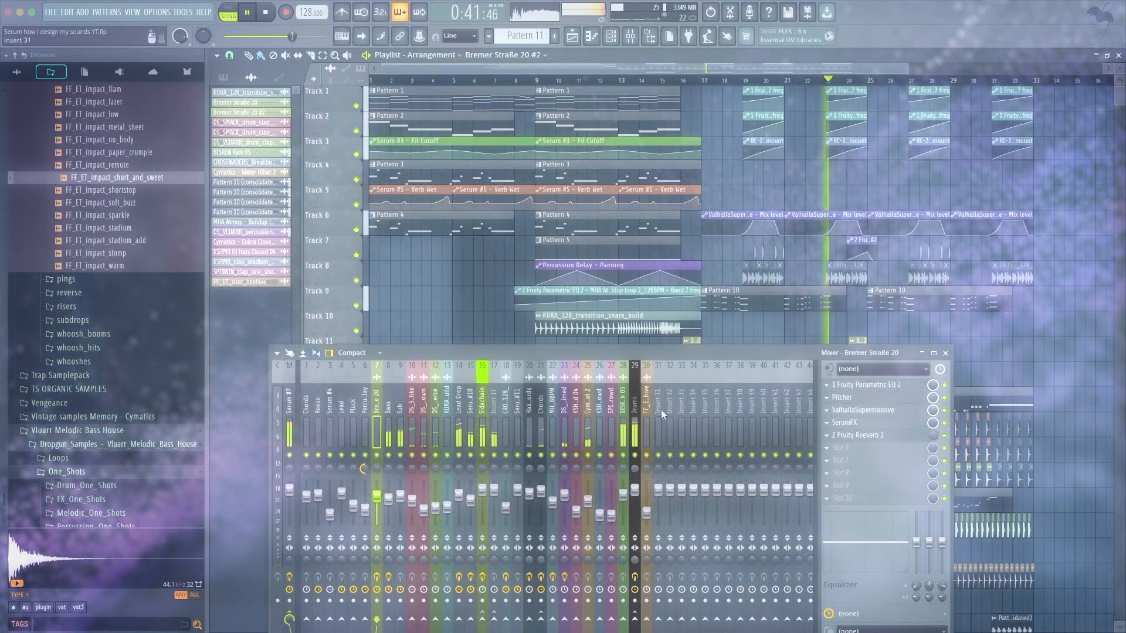
{"action": "left_click_drag", "start_coordinate": [729, 353], "coordinate": [708, 351]}
{"action": "scroll", "coordinate": [706, 319], "scroll_direction": "down", "scroll_amount": 2}
{"action": "scroll", "coordinate": [706, 319], "scroll_direction": "right", "scroll_amount": 3}
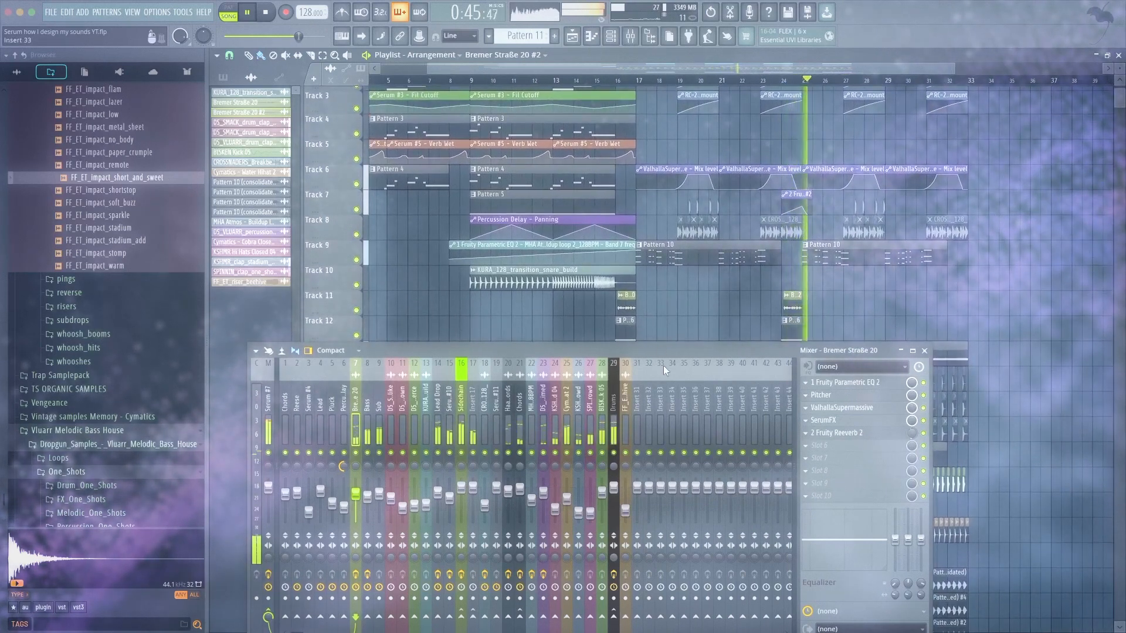
{"action": "key", "text": "F9"}
{"action": "scroll", "coordinate": [566, 330], "scroll_direction": "down", "scroll_amount": 1}
{"action": "left_click_drag", "start_coordinate": [567, 331], "coordinate": [444, 362]}
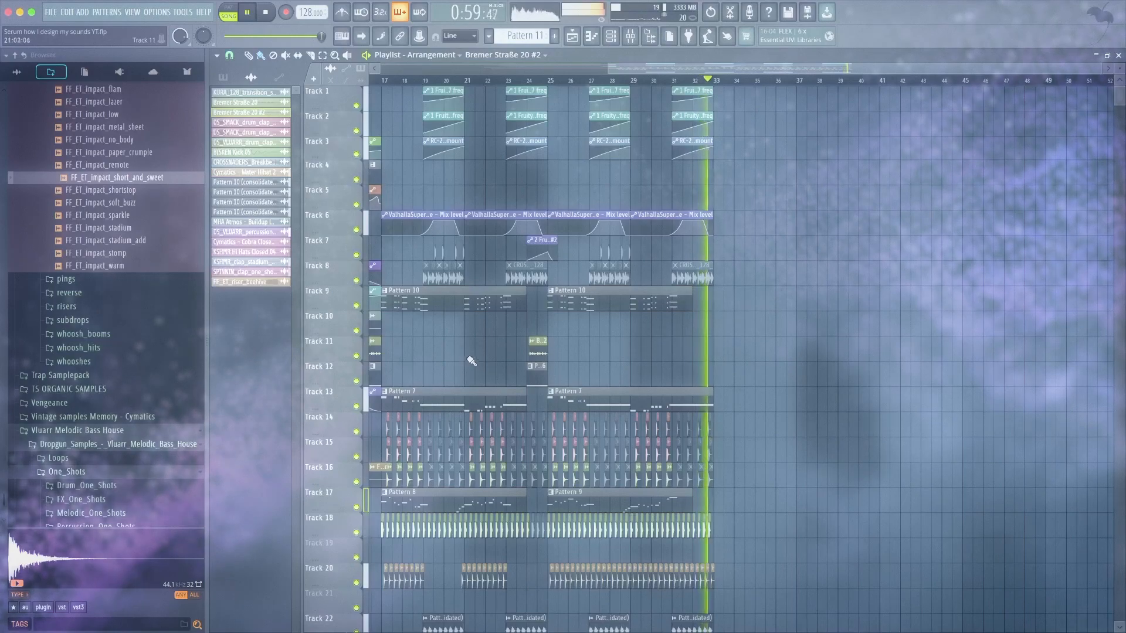